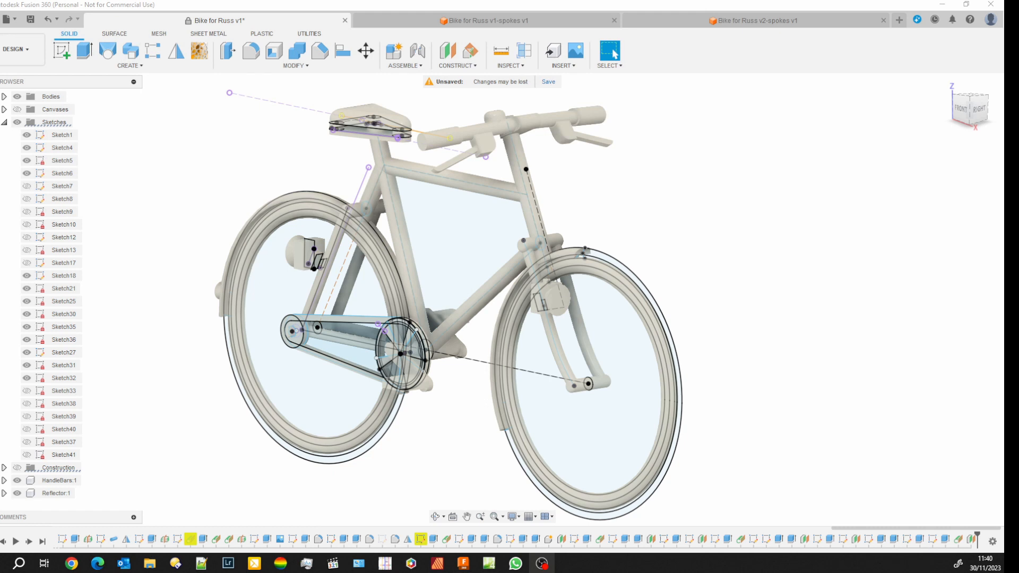
Create a tangent plane at 0 degrees on the cylindrical face of the front wheel axle and show the construction geometry.
{"action": "key", "text": "ctrl+Tab"}
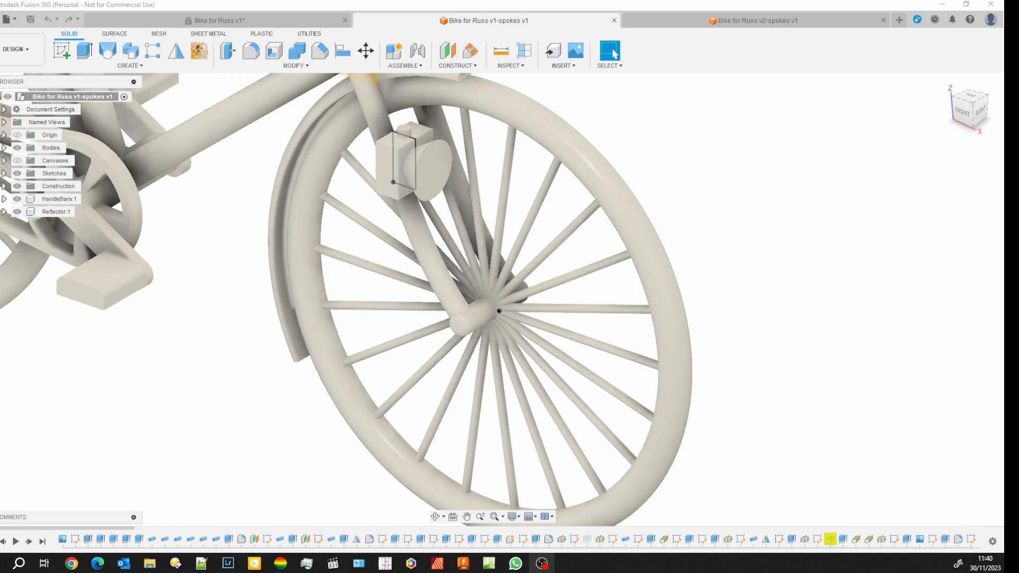
{"action": "key", "text": "ctrl+Tab"}
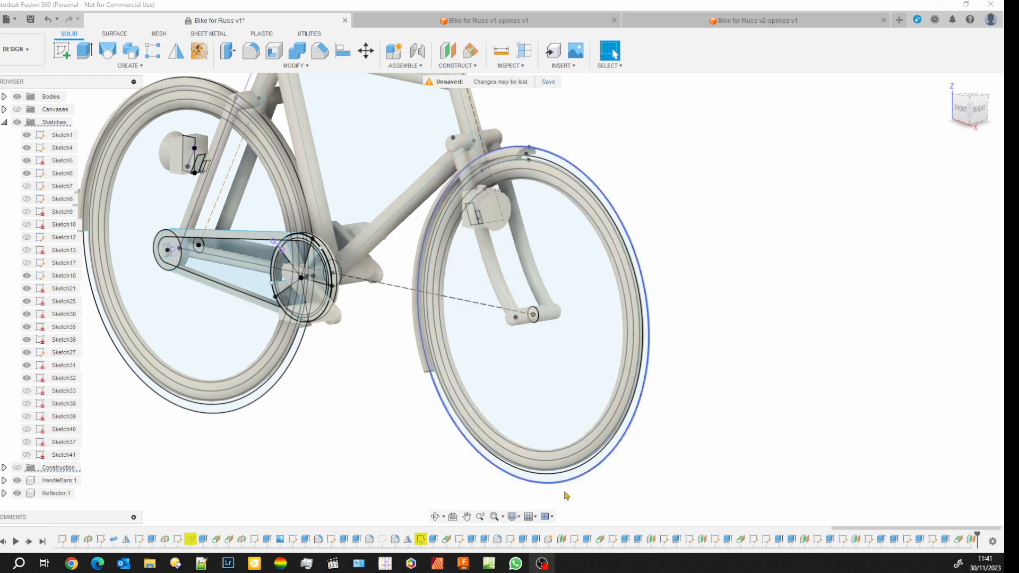
{"action": "scroll", "coordinate": [561, 395], "scroll_direction": "down", "scroll_amount": 1}
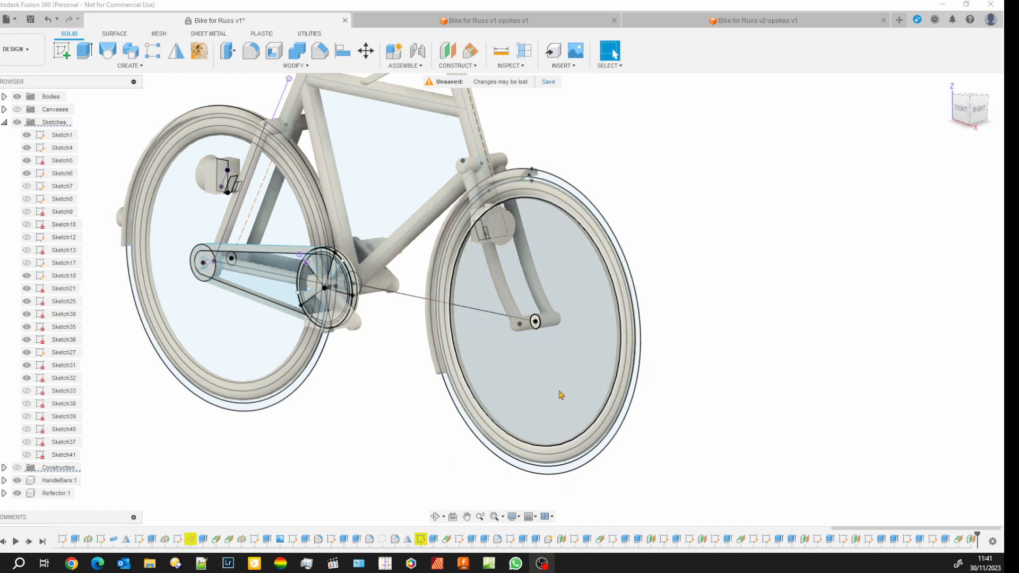
{"action": "scroll", "coordinate": [561, 395], "scroll_direction": "up", "scroll_amount": 4}
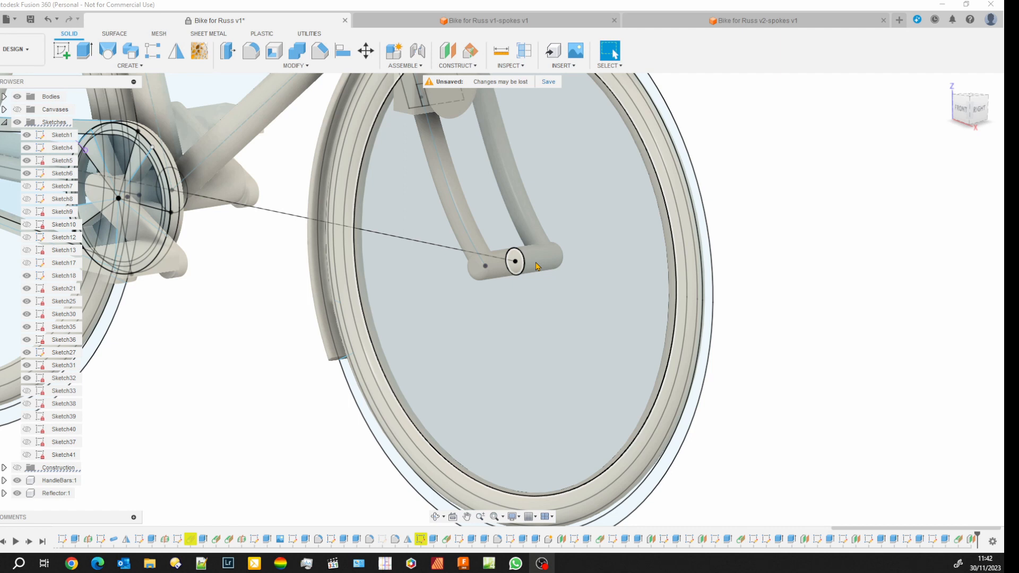
{"action": "left_click", "coordinate": [458, 65]}
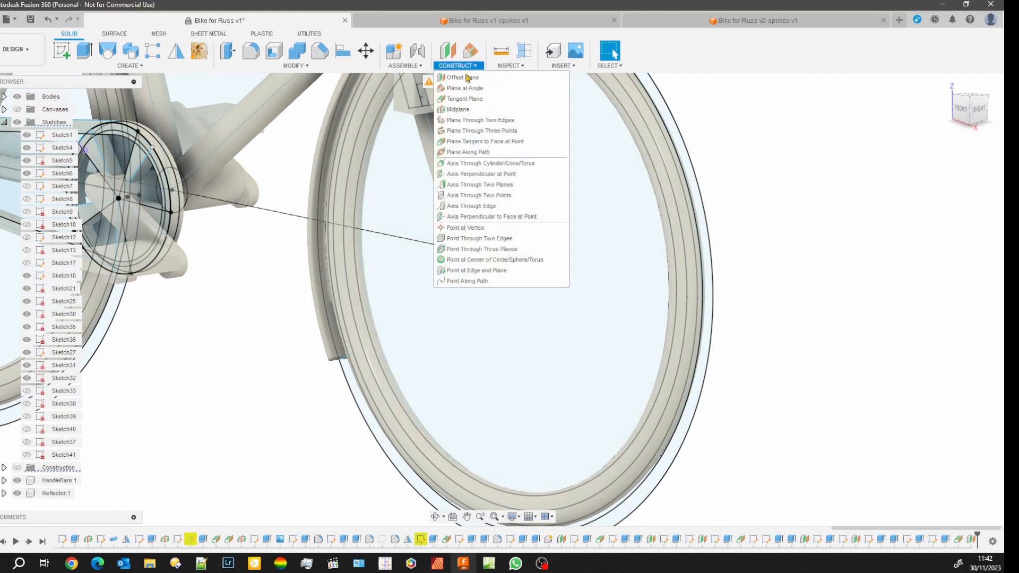
{"action": "left_click", "coordinate": [472, 100]}
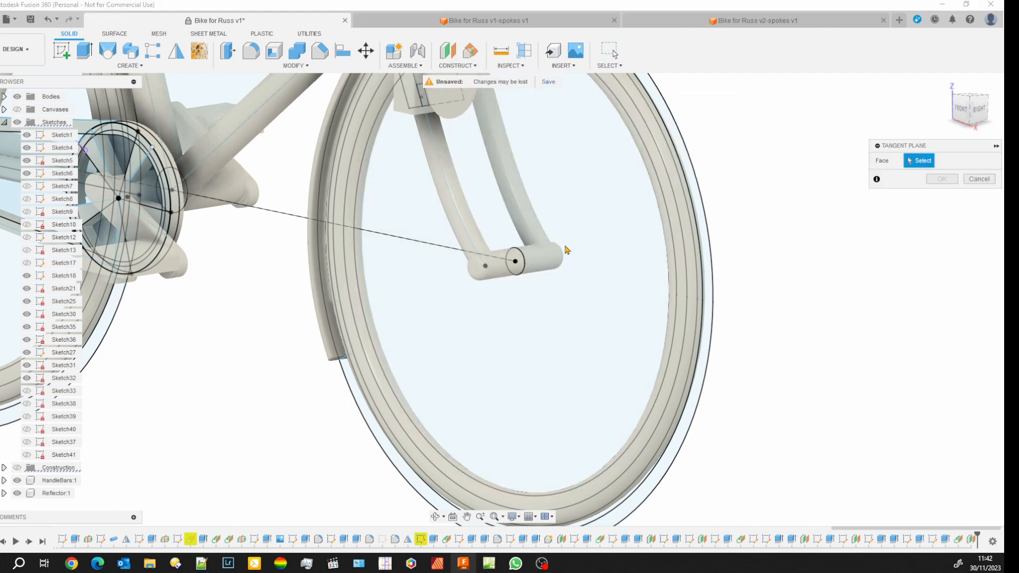
{"action": "left_click", "coordinate": [535, 270]}
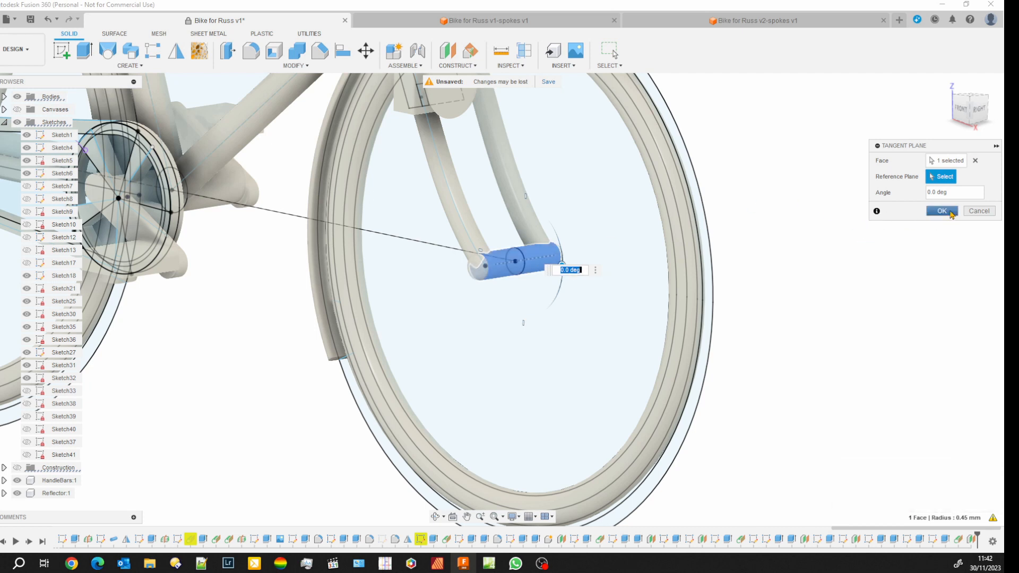
{"action": "left_click", "coordinate": [942, 211]}
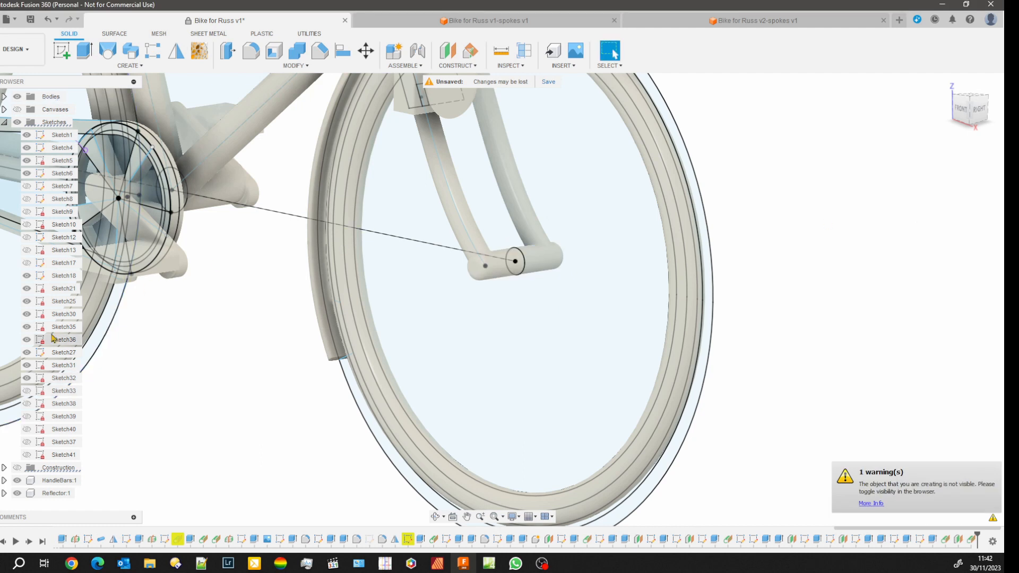
{"action": "left_click", "coordinate": [4, 122]}
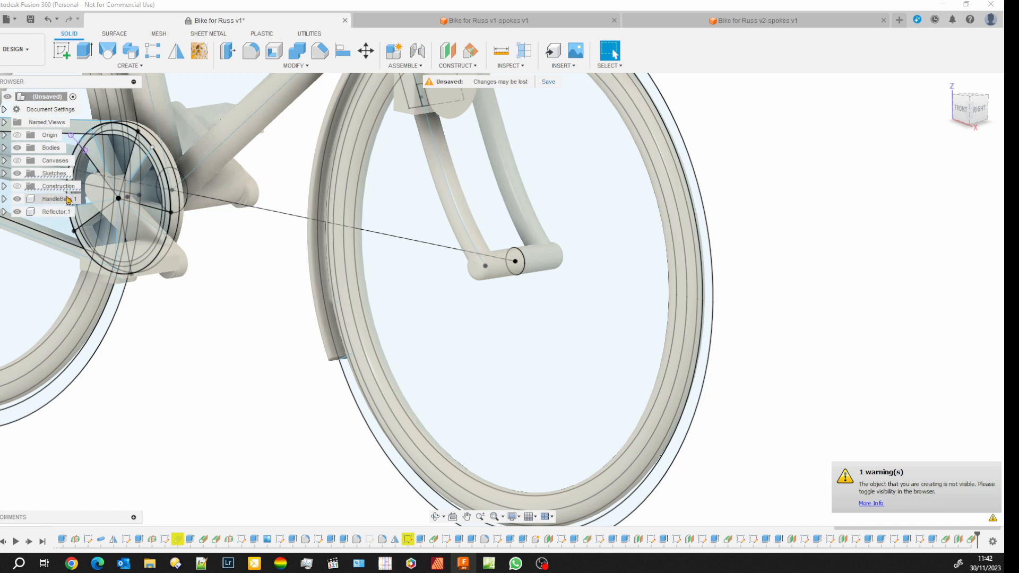
{"action": "left_click", "coordinate": [17, 187]}
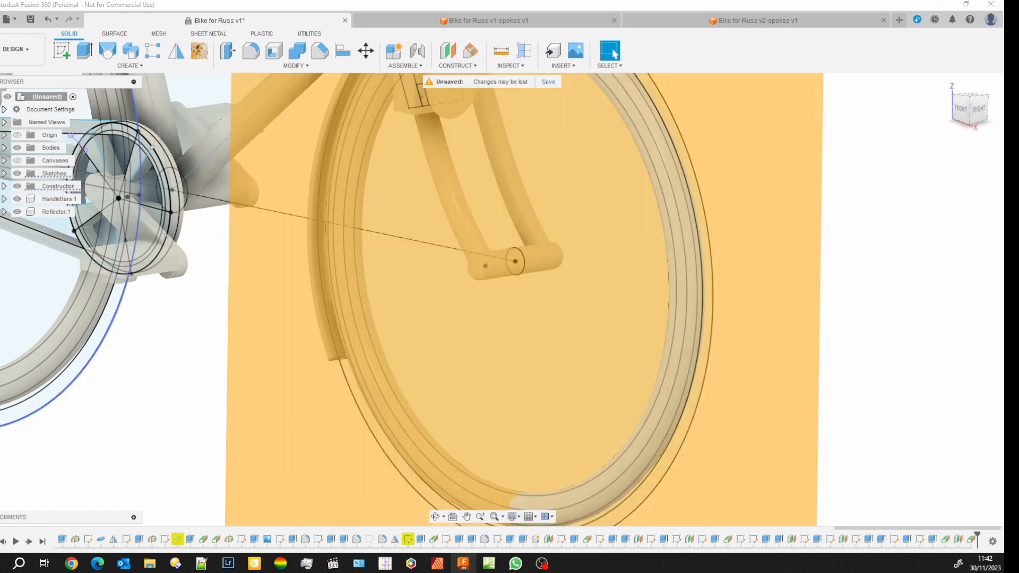
Sketch a 0.2 mm diameter circle on the new tangent plane, centred on the middle of the front axle, and finish the sketch.
{"action": "left_click", "coordinate": [215, 351]}
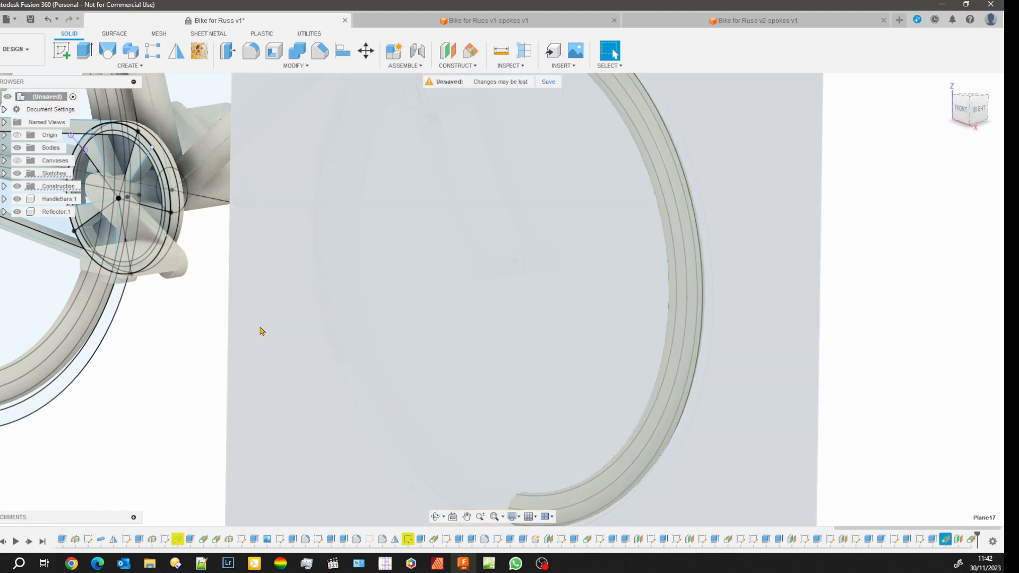
{"action": "left_click", "coordinate": [260, 330]}
{"action": "left_click", "coordinate": [63, 51]}
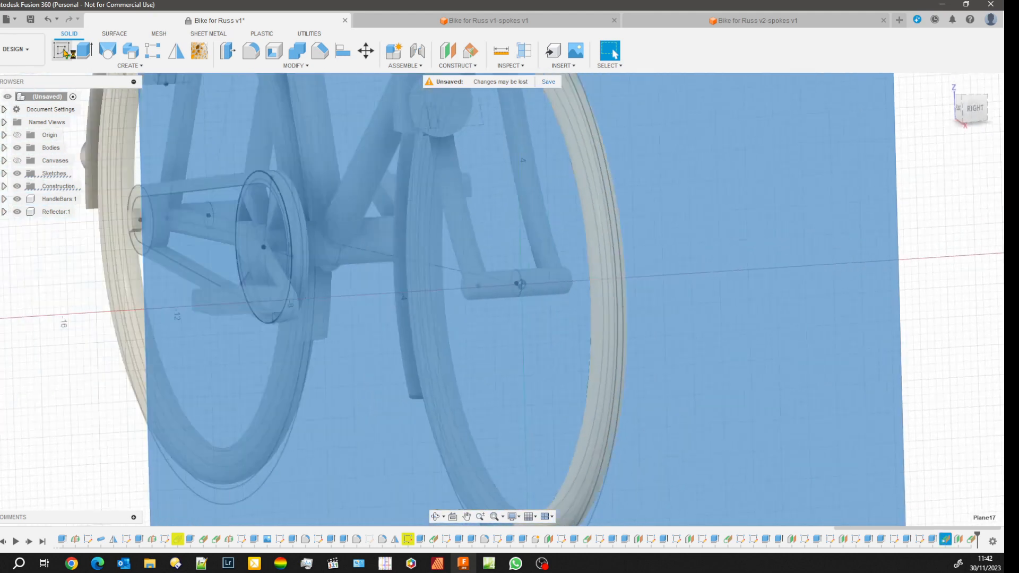
{"action": "scroll", "coordinate": [478, 299], "scroll_direction": "up", "scroll_amount": 2}
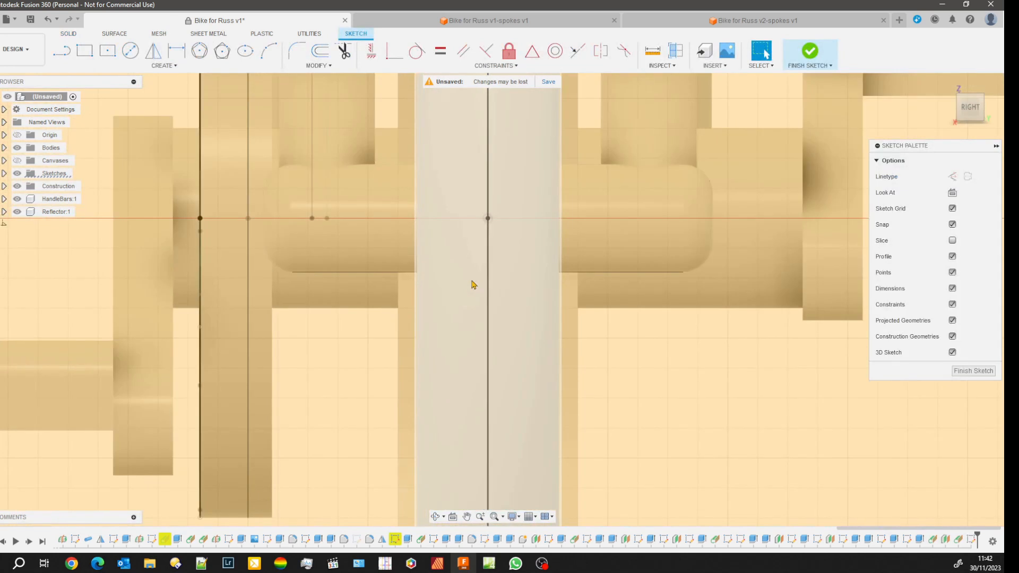
{"action": "key", "text": "c"}
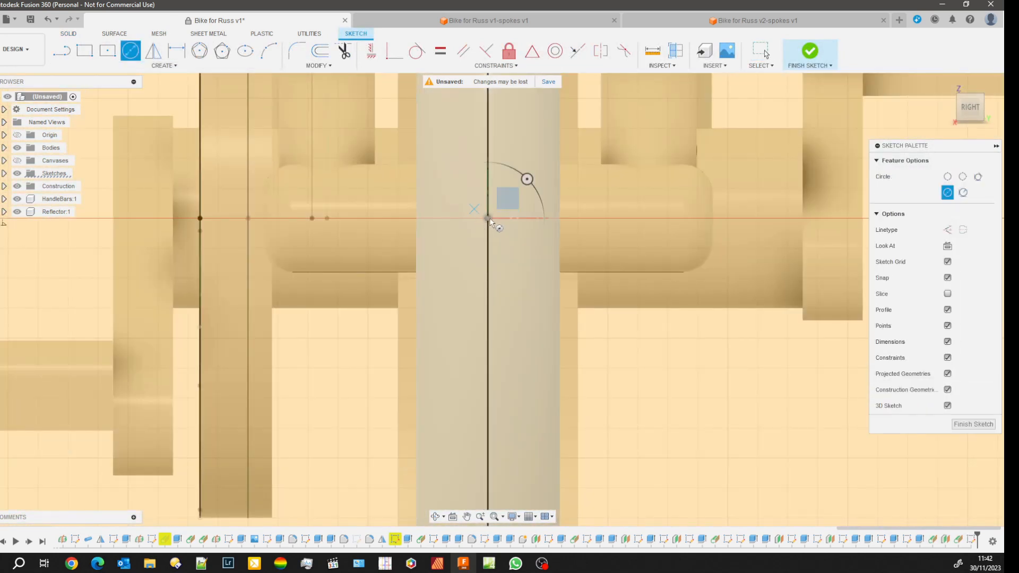
{"action": "left_click", "coordinate": [468, 211]}
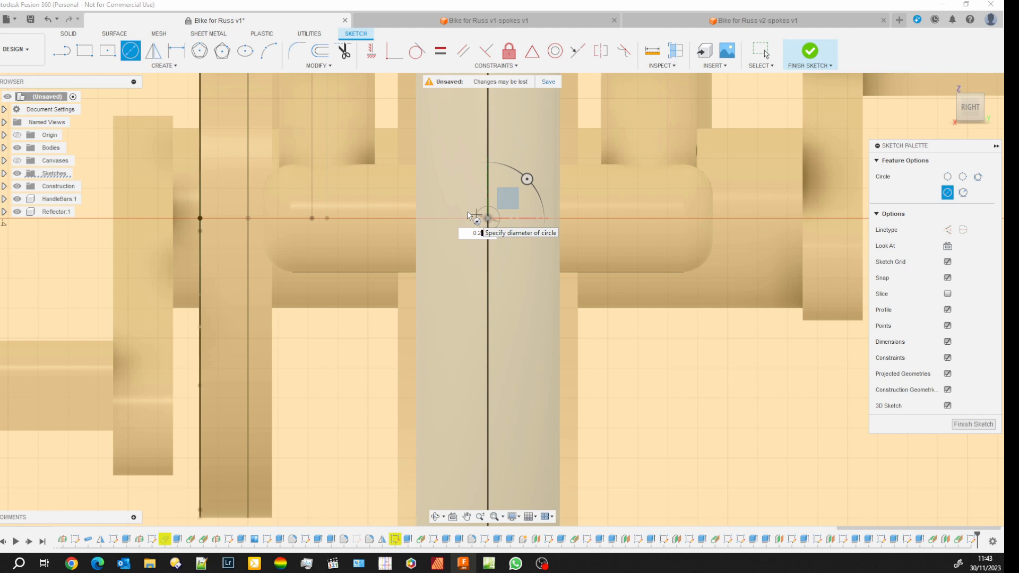
{"action": "key", "text": "Return"}
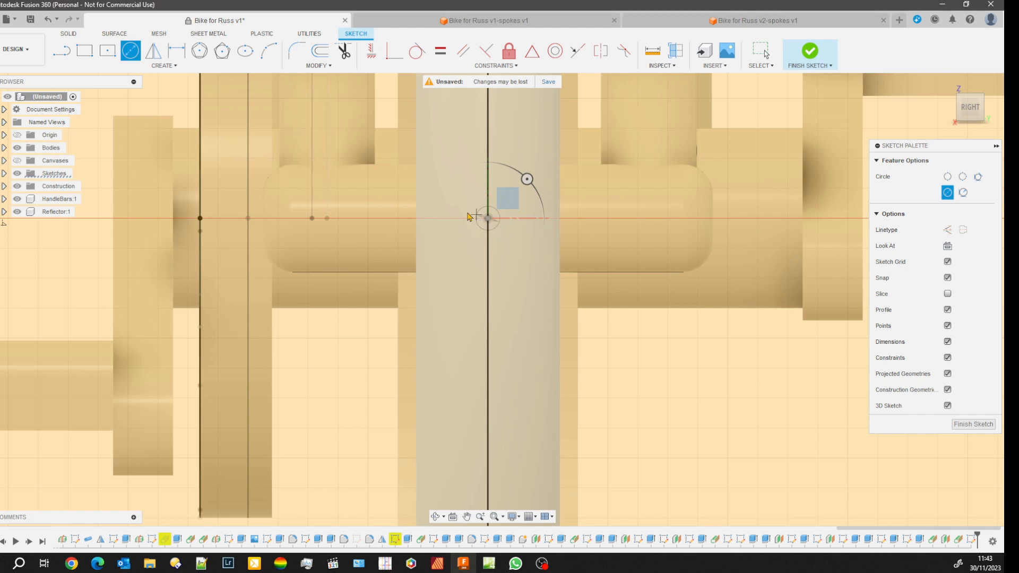
{"action": "key", "text": "Escape"}
{"action": "left_click", "coordinate": [973, 372]}
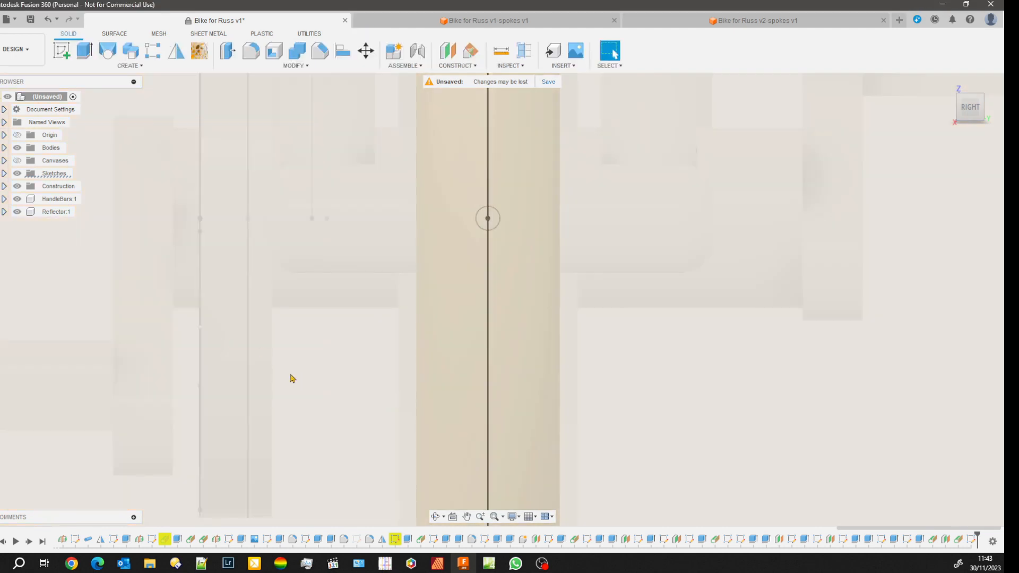
Hide the construction geometry to expose the small spoke circle on the front axle.
{"action": "middle_click_drag", "start_coordinate": [290, 378], "coordinate": [337, 406], "text": "shift"}
{"action": "left_click", "coordinate": [17, 186]}
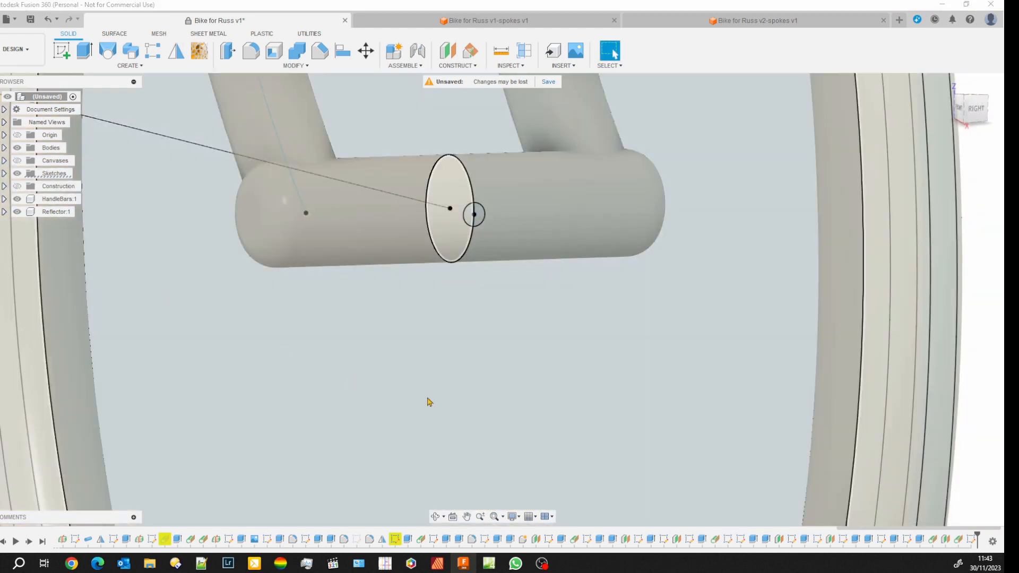
{"action": "middle_click_drag", "start_coordinate": [435, 389], "coordinate": [455, 385]}
{"action": "left_click", "coordinate": [495, 212]}
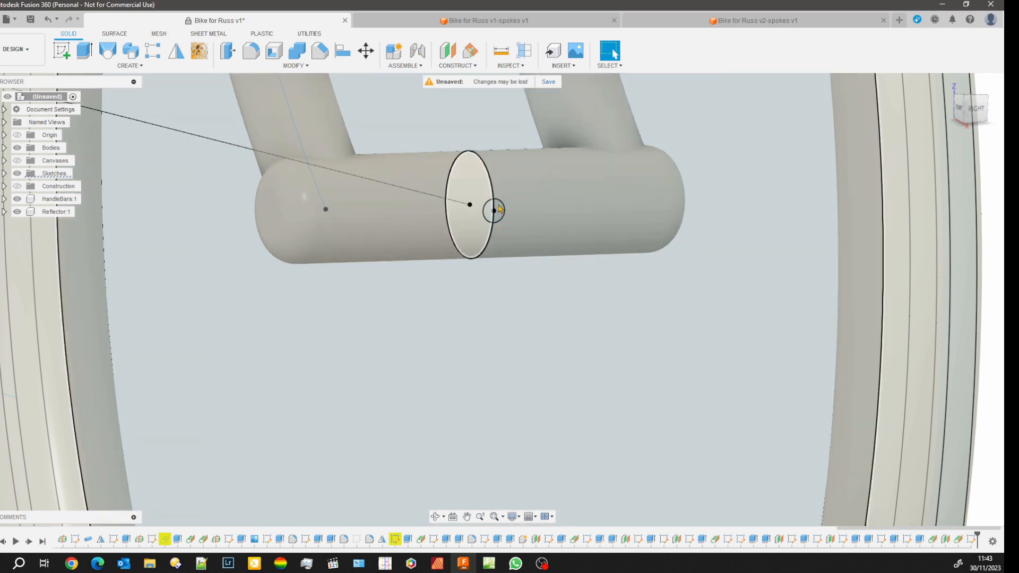
{"action": "mouse_move", "coordinate": [405, 371]}
{"action": "middle_mouse_down", "text": "shift"}
{"action": "mouse_move", "coordinate": [417, 386]}
{"action": "mouse_move", "coordinate": [448, 391]}
{"action": "mouse_move", "coordinate": [417, 384]}
{"action": "middle_mouse_up", "text": "shift"}
{"action": "key", "text": "Escape"}
{"action": "scroll", "coordinate": [517, 209], "scroll_direction": "down", "scroll_amount": 2}
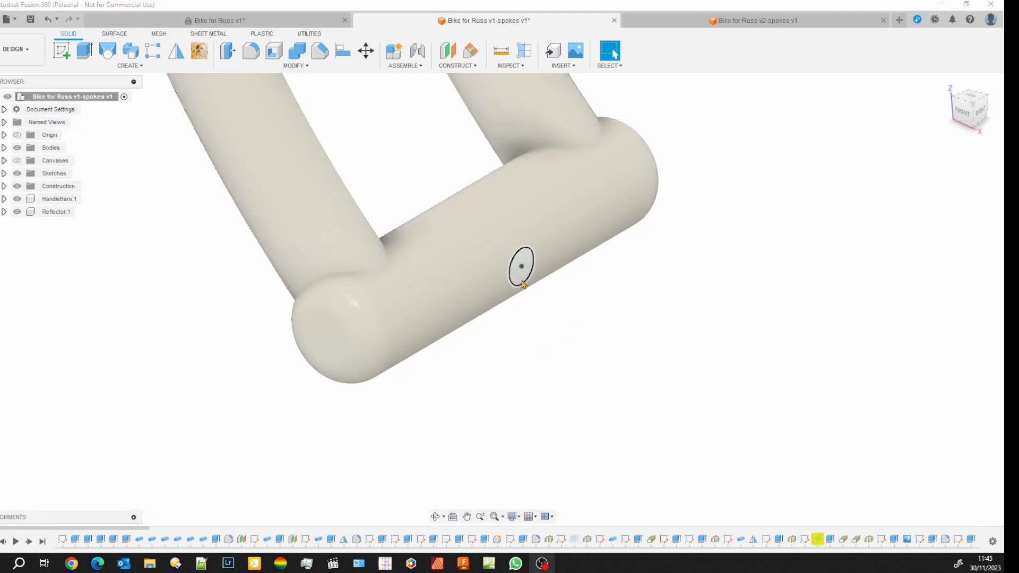
In the v1-spokes design, extrude the small circle on the front axle about 7.372 mm into the wheel rim as a Join.
{"action": "left_click", "coordinate": [522, 276]}
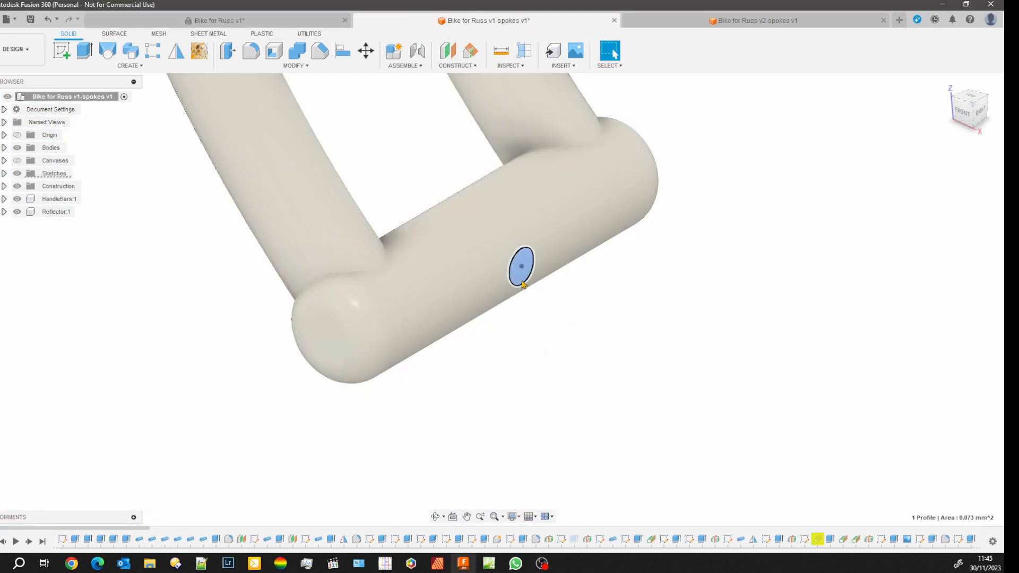
{"action": "left_click", "coordinate": [84, 51]}
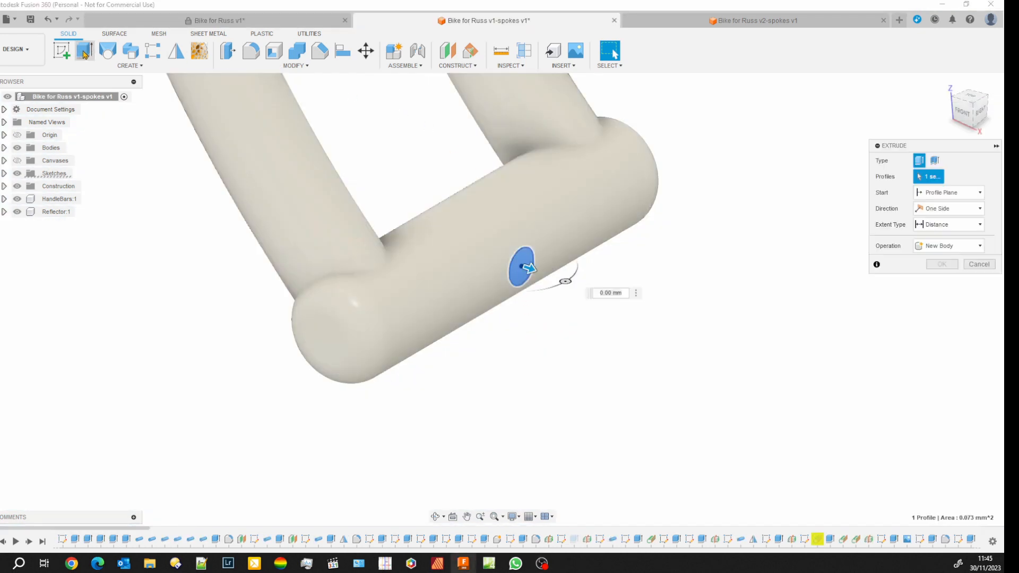
{"action": "left_click", "coordinate": [955, 124]}
{"action": "scroll", "coordinate": [799, 305], "scroll_direction": "down", "scroll_amount": 6}
{"action": "middle_click_drag", "start_coordinate": [751, 296], "coordinate": [380, 425]}
{"action": "left_click_drag", "start_coordinate": [447, 293], "coordinate": [784, 283]}
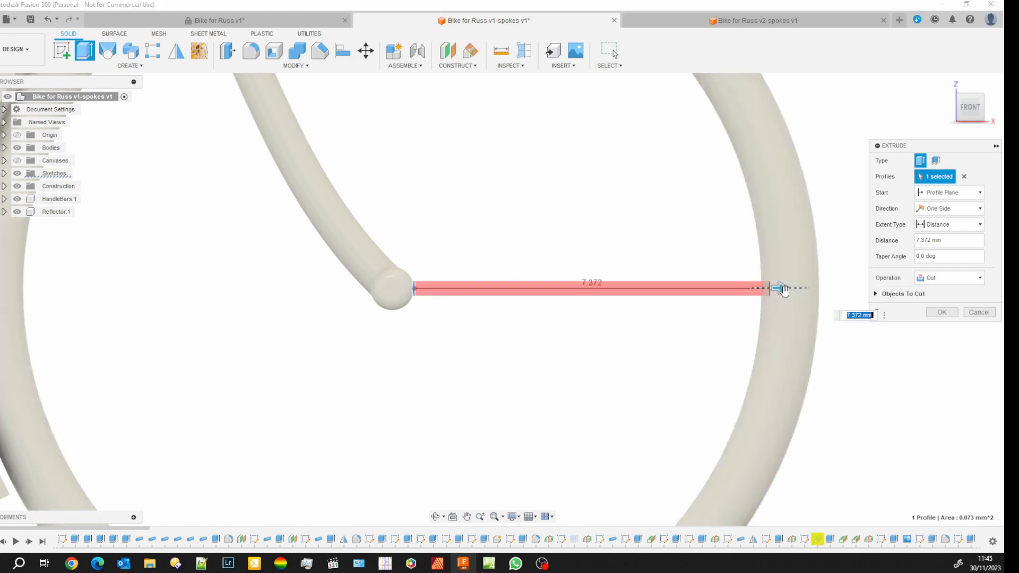
{"action": "left_click", "coordinate": [981, 278]}
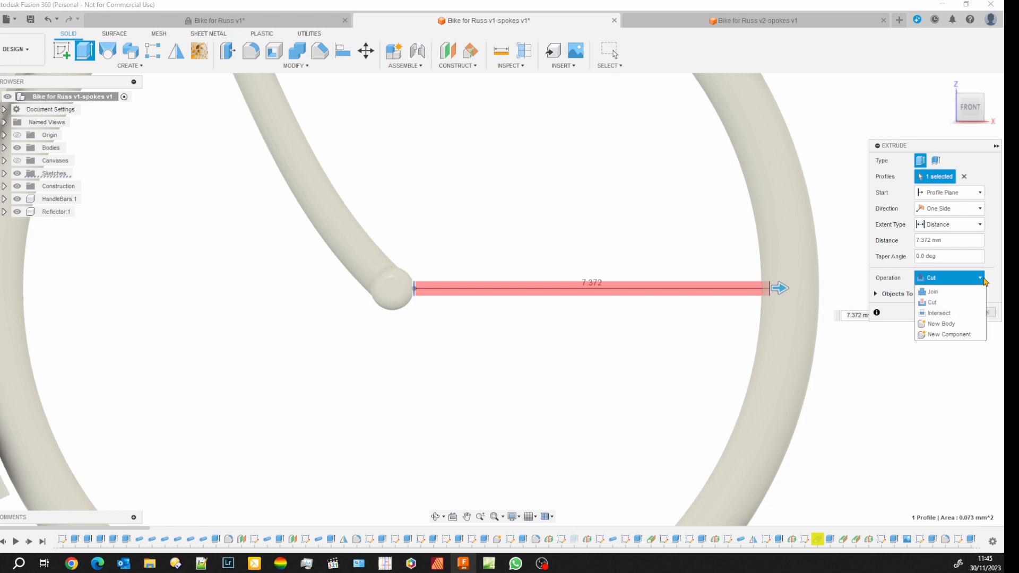
{"action": "left_click", "coordinate": [943, 292]}
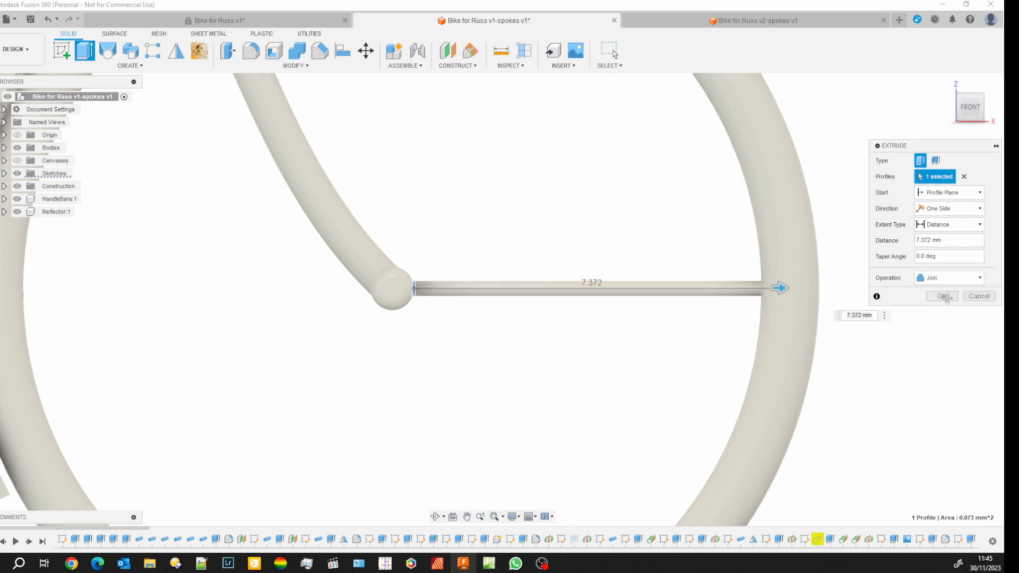
{"action": "left_click", "coordinate": [946, 297]}
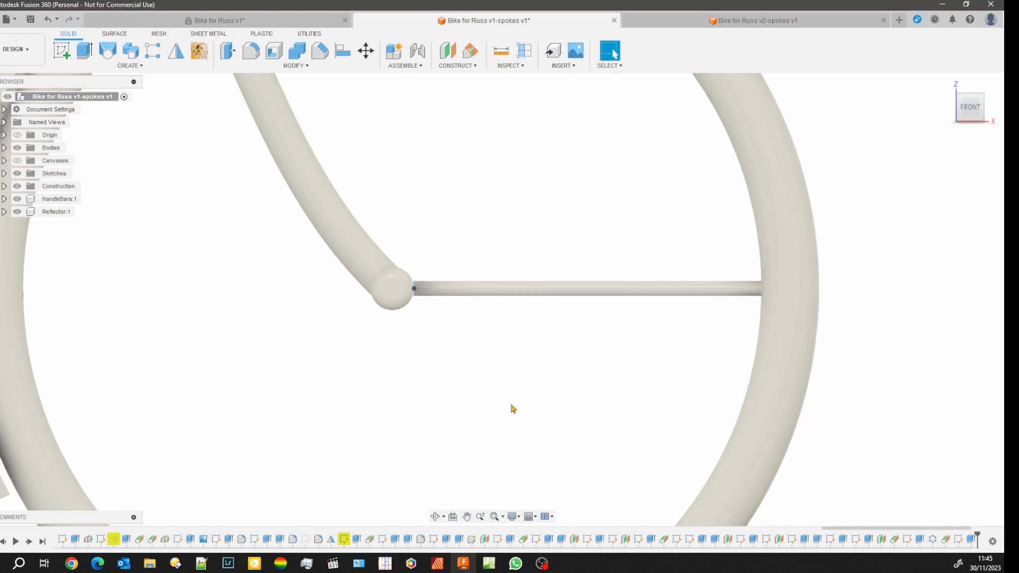
Set up a circular pattern of the spoke's face, using the front axle's circular end edge as the axis.
{"action": "mouse_move", "coordinate": [510, 412]}
{"action": "middle_mouse_down", "text": "shift"}
{"action": "mouse_move", "coordinate": [507, 425]}
{"action": "mouse_move", "coordinate": [504, 415]}
{"action": "middle_mouse_up", "text": "shift"}
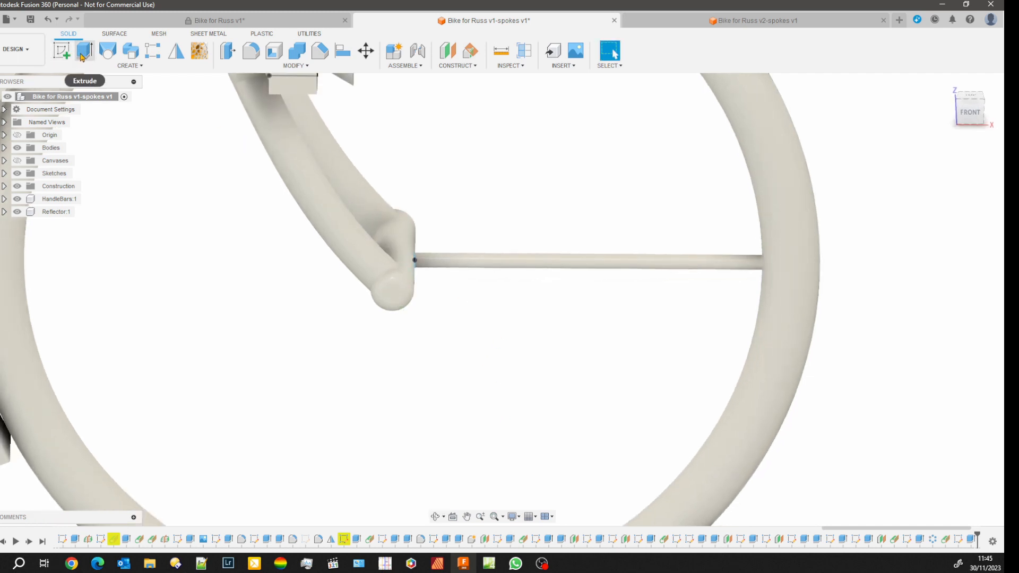
{"action": "left_click", "coordinate": [568, 264]}
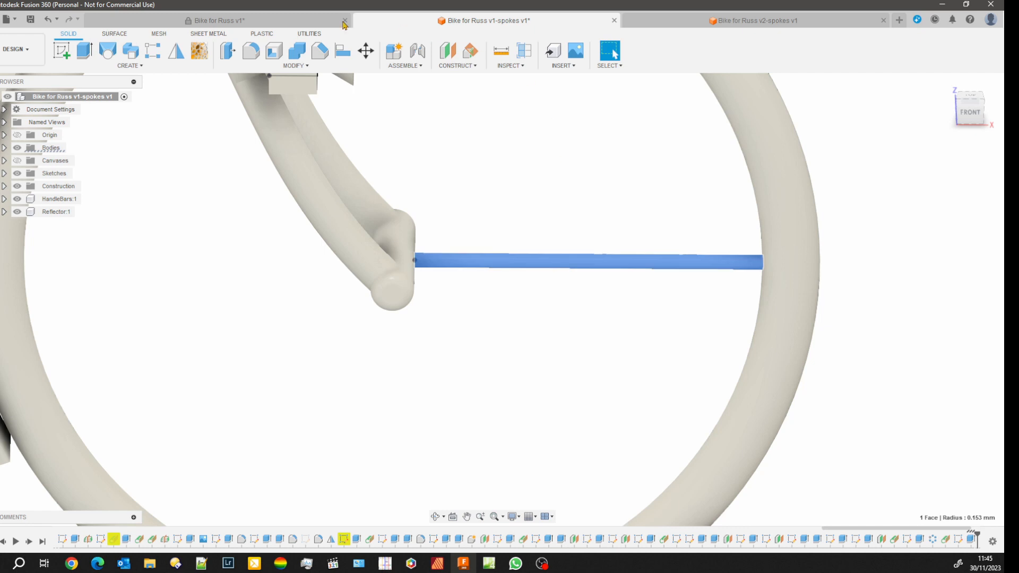
{"action": "left_click", "coordinate": [153, 51]}
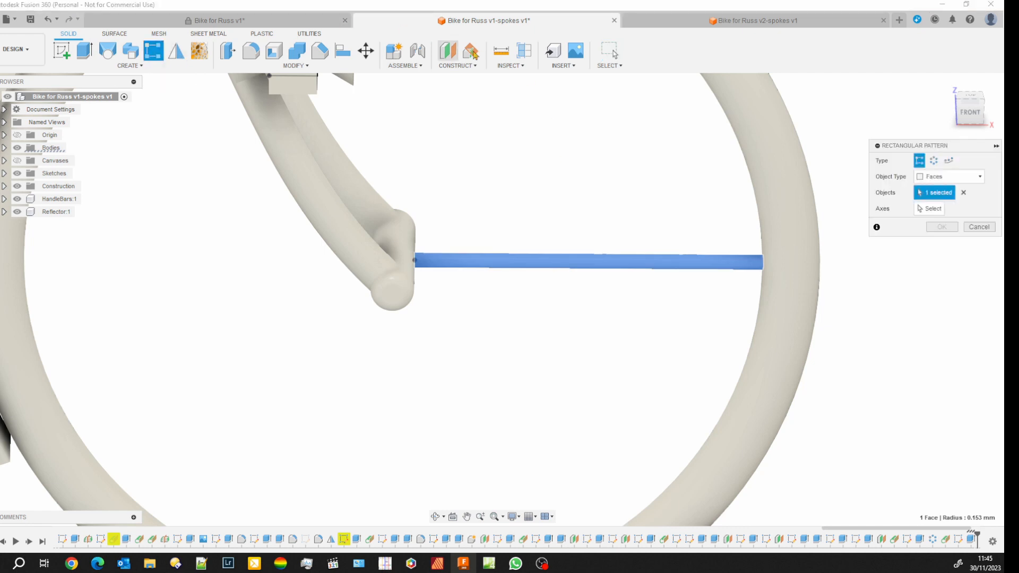
{"action": "left_click", "coordinate": [933, 160]}
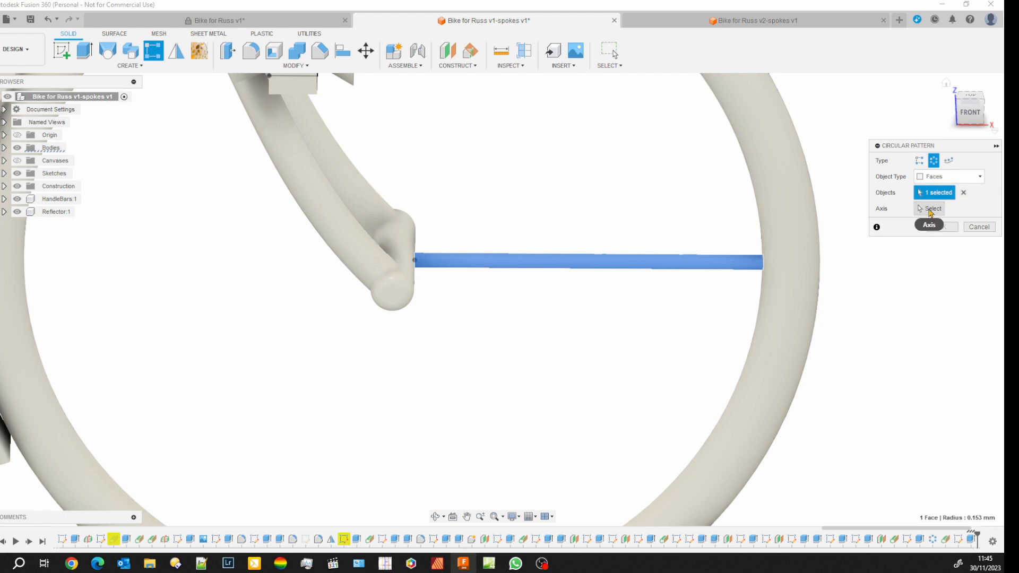
{"action": "left_click", "coordinate": [932, 210]}
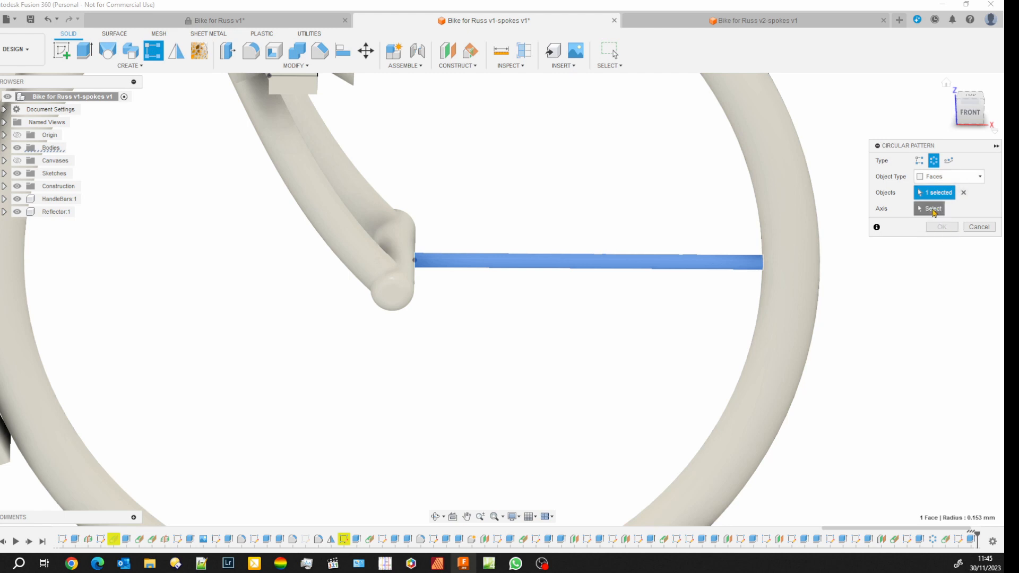
{"action": "left_click", "coordinate": [413, 281]}
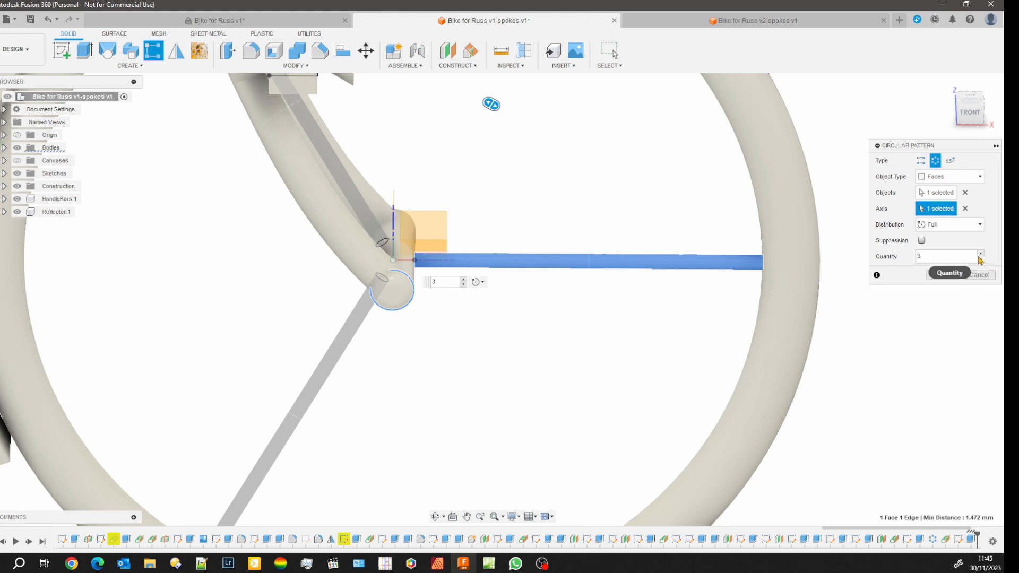
Set the circular pattern's quantity to 22 and create the full set of front wheel spokes.
{"action": "left_click", "coordinate": [982, 254]}
{"action": "left_click", "coordinate": [981, 254]}
{"action": "left_click", "coordinate": [981, 255]}
{"action": "left_click", "coordinate": [981, 255]}
{"action": "left_click", "coordinate": [981, 255]}
{"action": "left_click", "coordinate": [982, 255]}
{"action": "left_click", "coordinate": [982, 254]}
{"action": "left_click", "coordinate": [981, 255]}
{"action": "left_click", "coordinate": [982, 255]}
{"action": "left_click", "coordinate": [981, 255]}
{"action": "left_click", "coordinate": [982, 255]}
{"action": "left_click", "coordinate": [982, 255]}
{"action": "left_click", "coordinate": [982, 255]}
{"action": "left_click", "coordinate": [981, 254]}
{"action": "left_click", "coordinate": [981, 254]}
{"action": "left_click", "coordinate": [981, 254]}
{"action": "left_click", "coordinate": [982, 255]}
{"action": "left_click", "coordinate": [981, 255]}
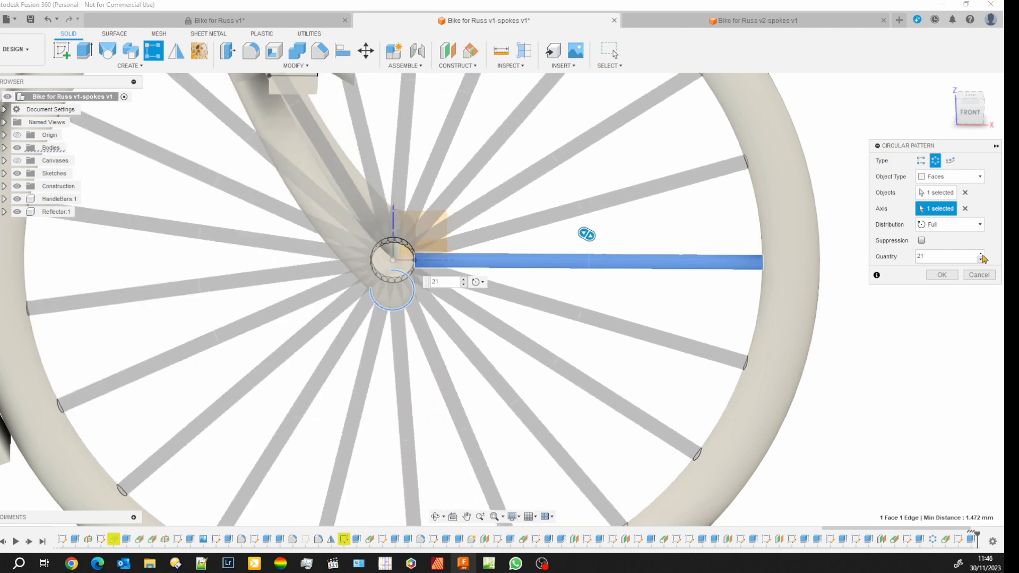
{"action": "left_click", "coordinate": [981, 255]}
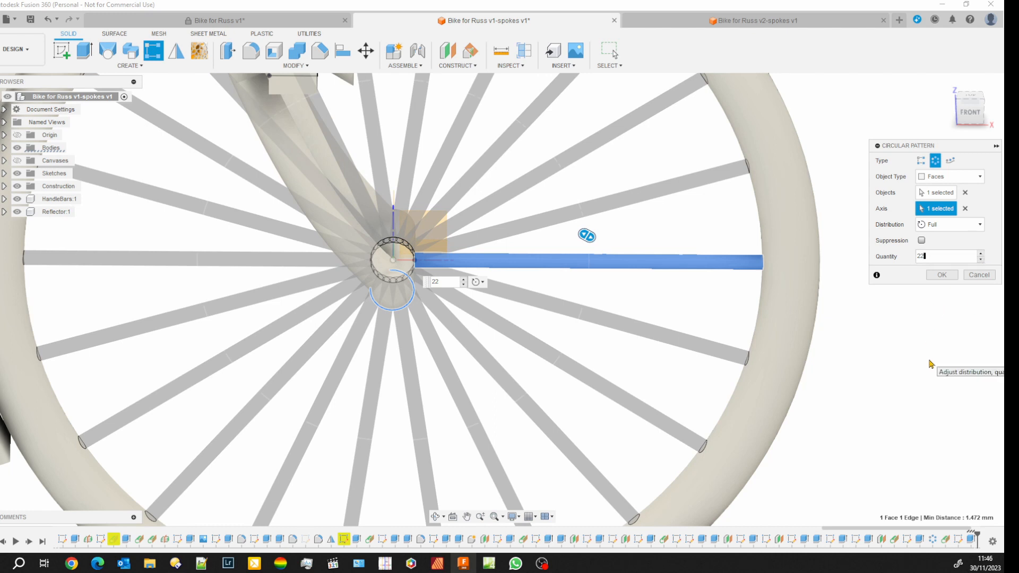
{"action": "left_click", "coordinate": [949, 277]}
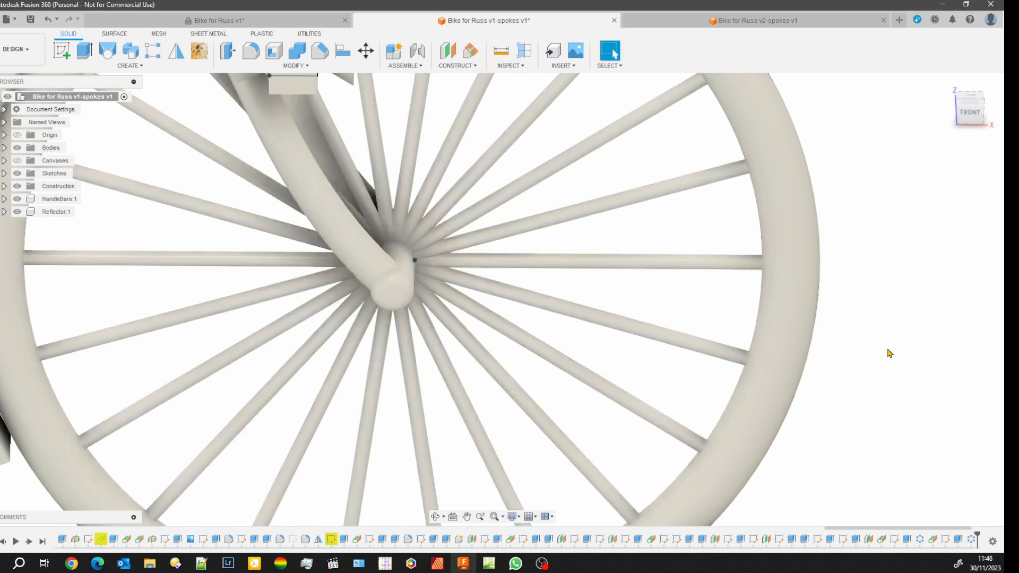
{"action": "middle_click_drag", "start_coordinate": [852, 404], "coordinate": [754, 367], "text": "shift"}
{"action": "key", "text": "Escape"}
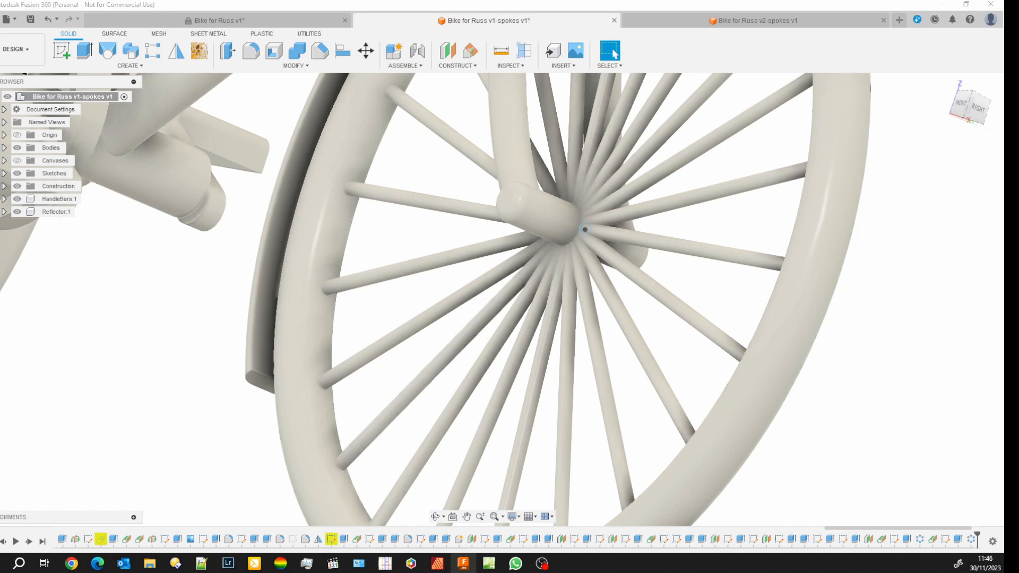
In the v2-spokes design, create a construction plane tangent to the front axle's cylindrical face at 0 degrees.
{"action": "key", "text": "ctrl+Tab"}
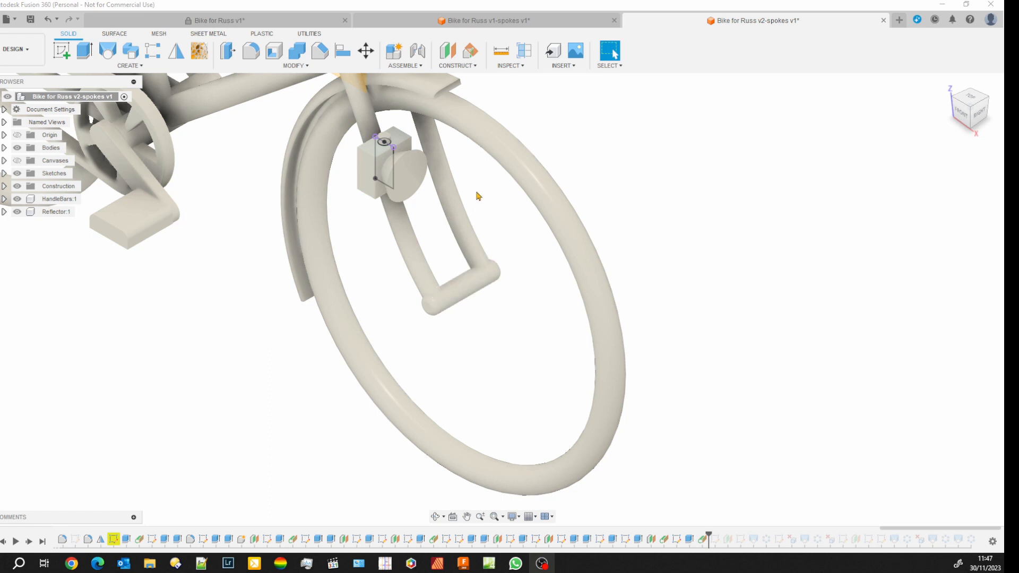
{"action": "left_click", "coordinate": [457, 66]}
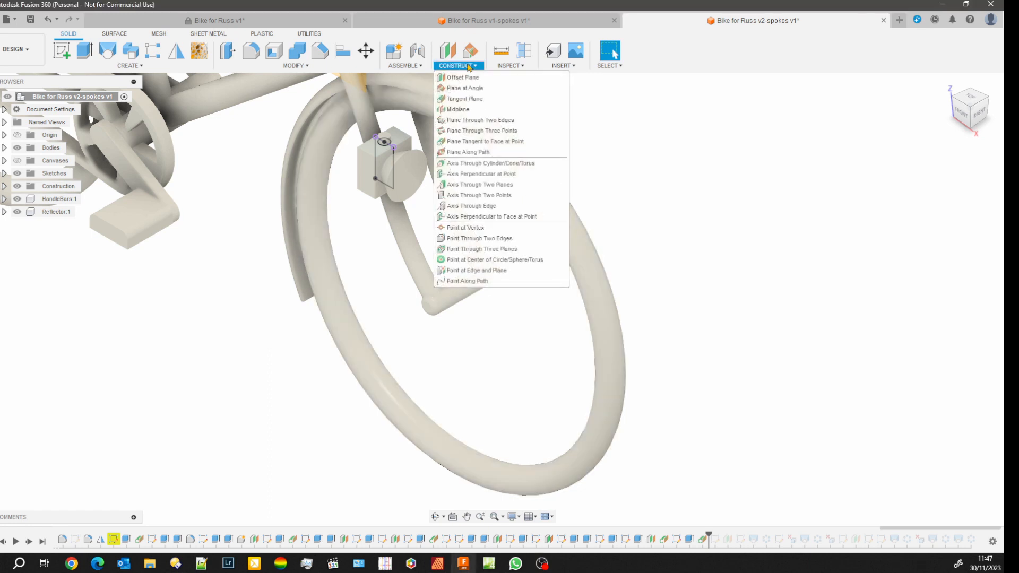
{"action": "left_click", "coordinate": [466, 100]}
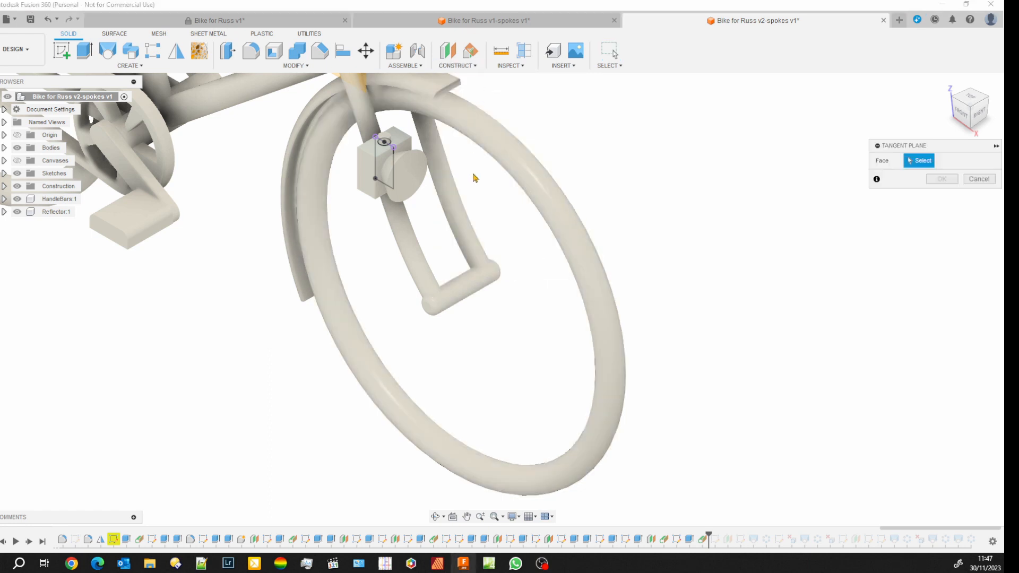
{"action": "left_click", "coordinate": [462, 289]}
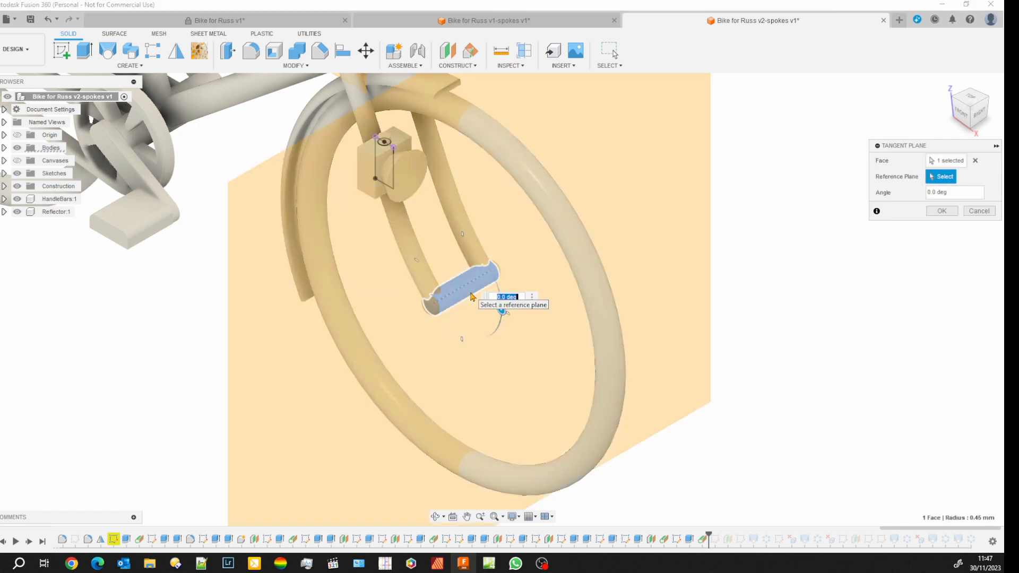
{"action": "left_click", "coordinate": [942, 211]}
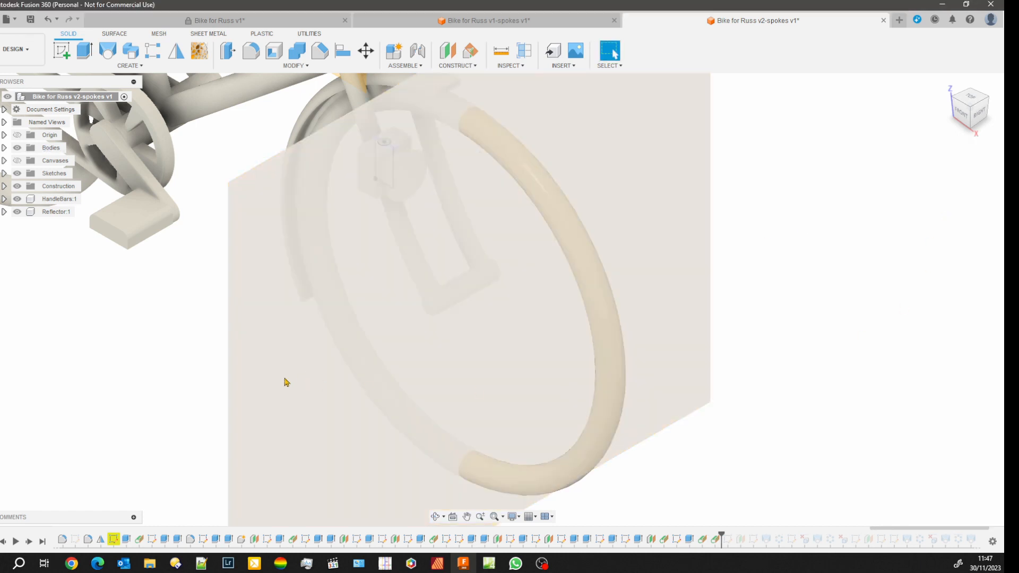
Start a sketch on the tangent plane and draw a 0.2 mm diameter circle on the axle, to one side of the wheel's centre.
{"action": "left_click", "coordinate": [63, 52]}
{"action": "left_click", "coordinate": [260, 223]}
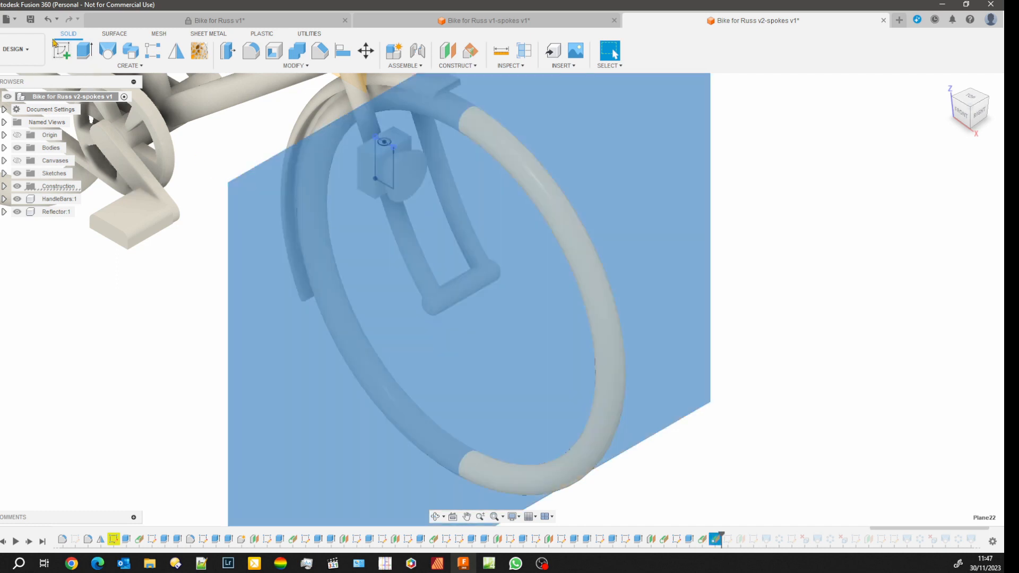
{"action": "scroll", "coordinate": [385, 325], "scroll_direction": "up", "scroll_amount": 2}
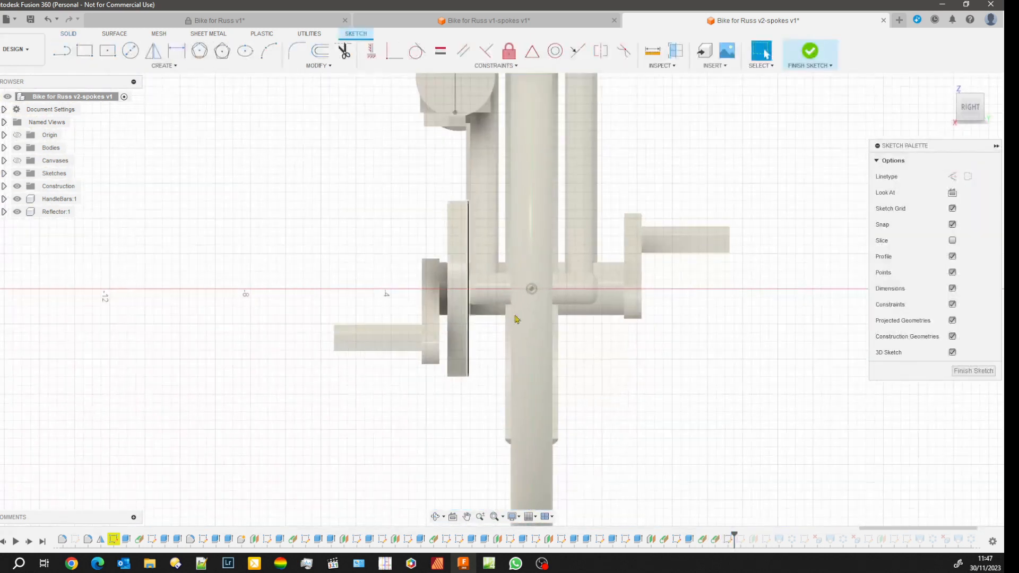
{"action": "scroll", "coordinate": [581, 320], "scroll_direction": "up", "scroll_amount": 4}
{"action": "scroll", "coordinate": [605, 321], "scroll_direction": "up", "scroll_amount": 1}
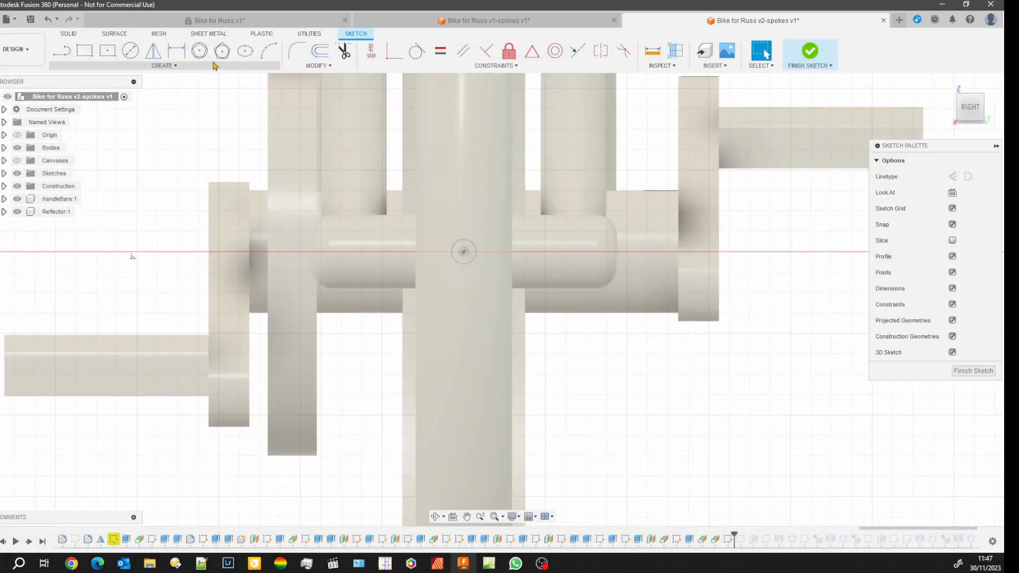
{"action": "left_click", "coordinate": [132, 52]}
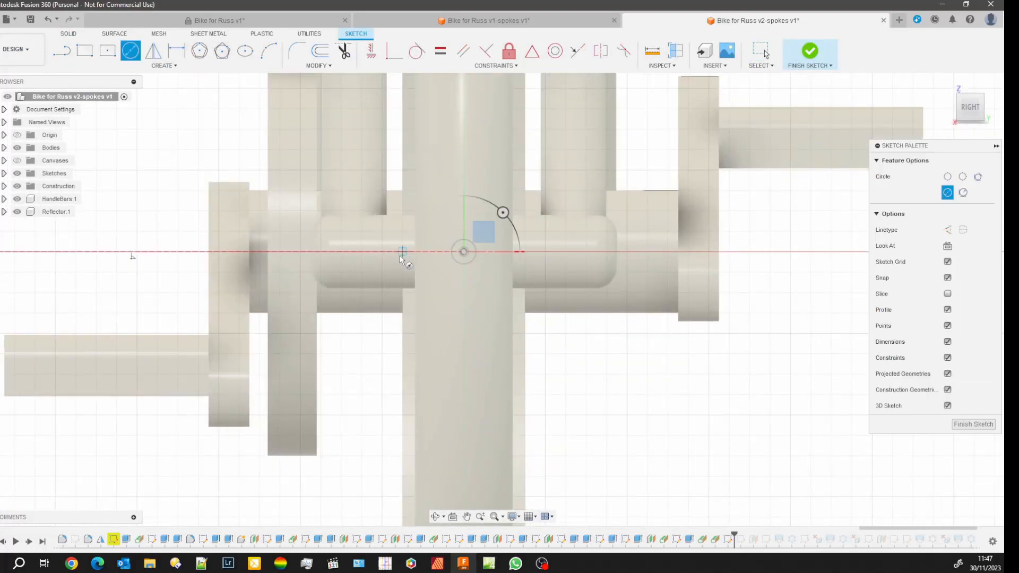
{"action": "left_click", "coordinate": [402, 252]}
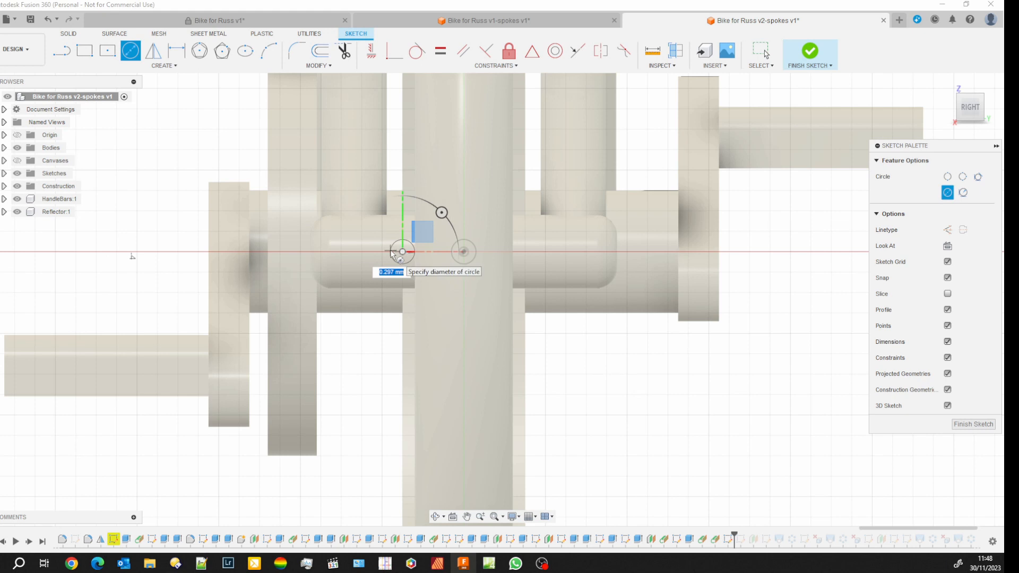
{"action": "type", "text": "0.2"}
{"action": "key", "text": "Return"}
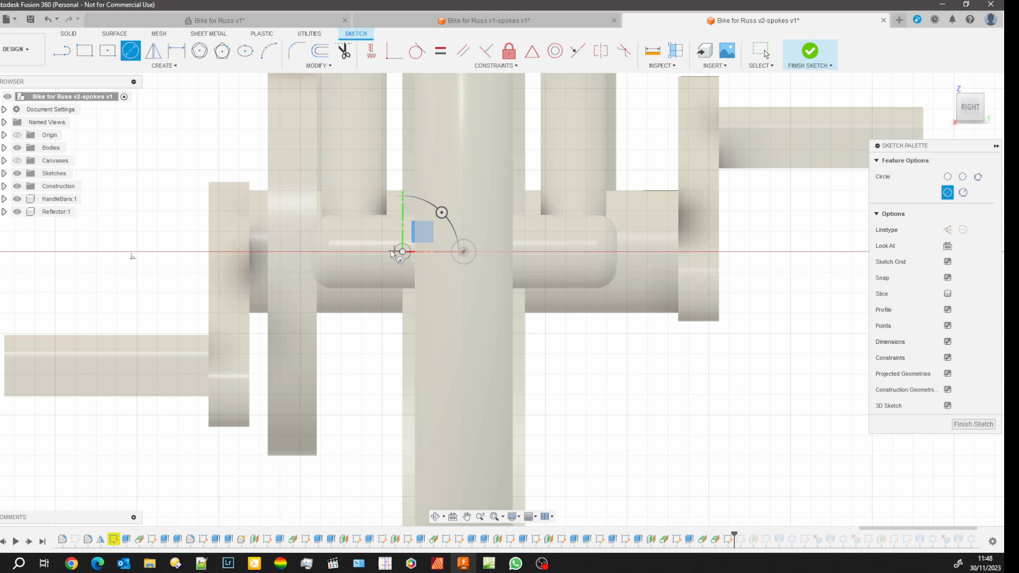
{"action": "key", "text": "Escape"}
Add a matching 0.2 mm circle on the axle at the other side of the wheel's centre and finish the sketch.
{"action": "left_click", "coordinate": [127, 52]}
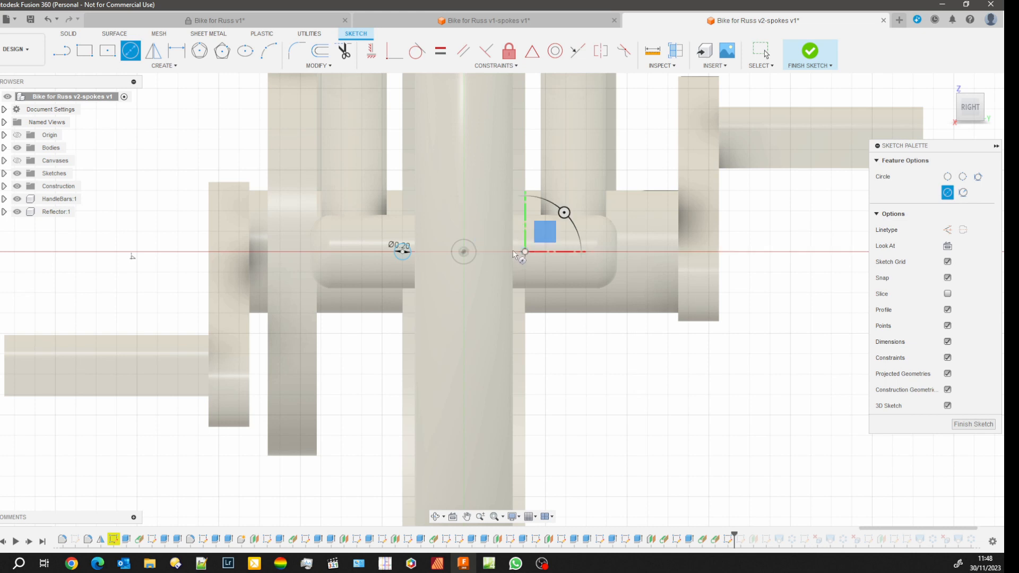
{"action": "left_click", "coordinate": [525, 252]}
{"action": "type", "text": "0.2"}
{"action": "key", "text": "Return"}
{"action": "key", "text": "Escape"}
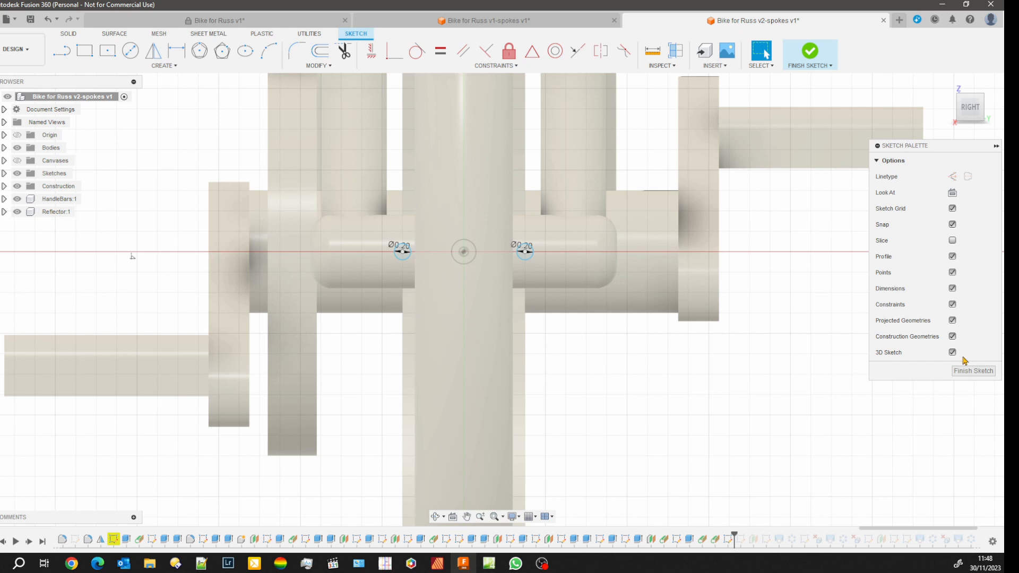
{"action": "left_click", "coordinate": [972, 370]}
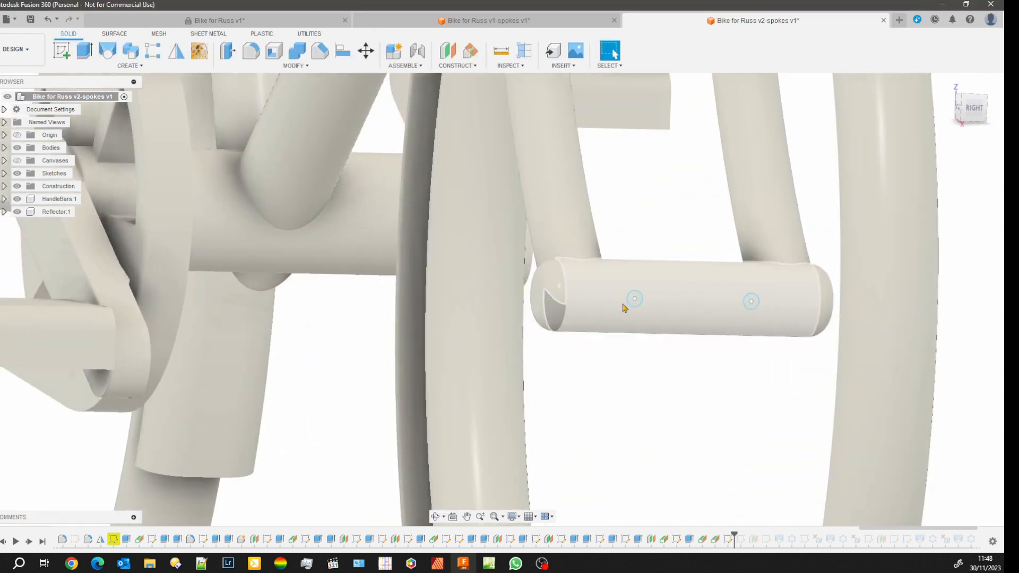
Start another sketch on the tangent plane at the front axle.
{"action": "middle_click_drag", "start_coordinate": [666, 484], "coordinate": [778, 479], "text": "shift"}
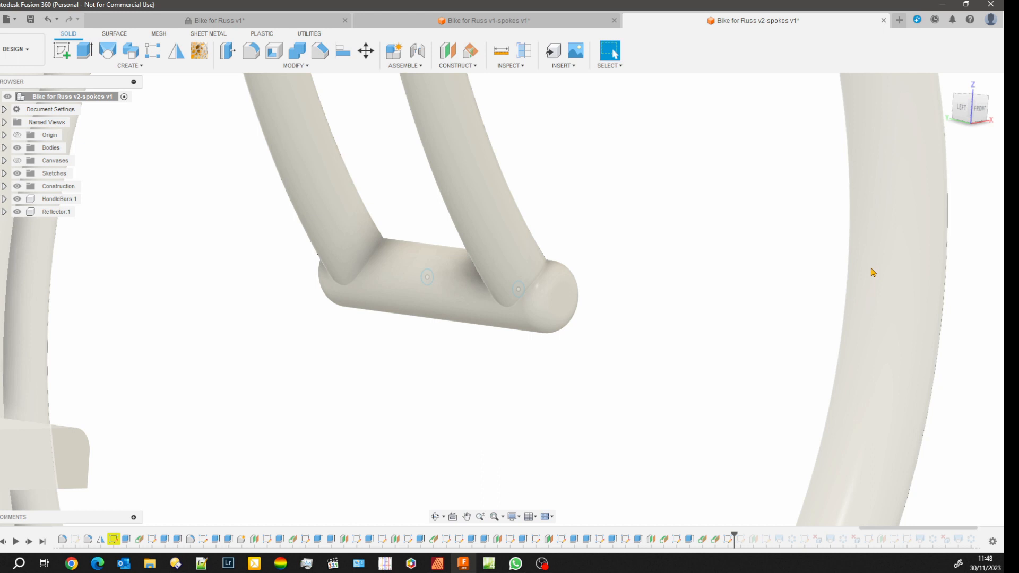
{"action": "middle_click_drag", "start_coordinate": [676, 415], "coordinate": [577, 390], "text": "shift"}
{"action": "scroll", "coordinate": [577, 389], "scroll_direction": "down", "scroll_amount": 1}
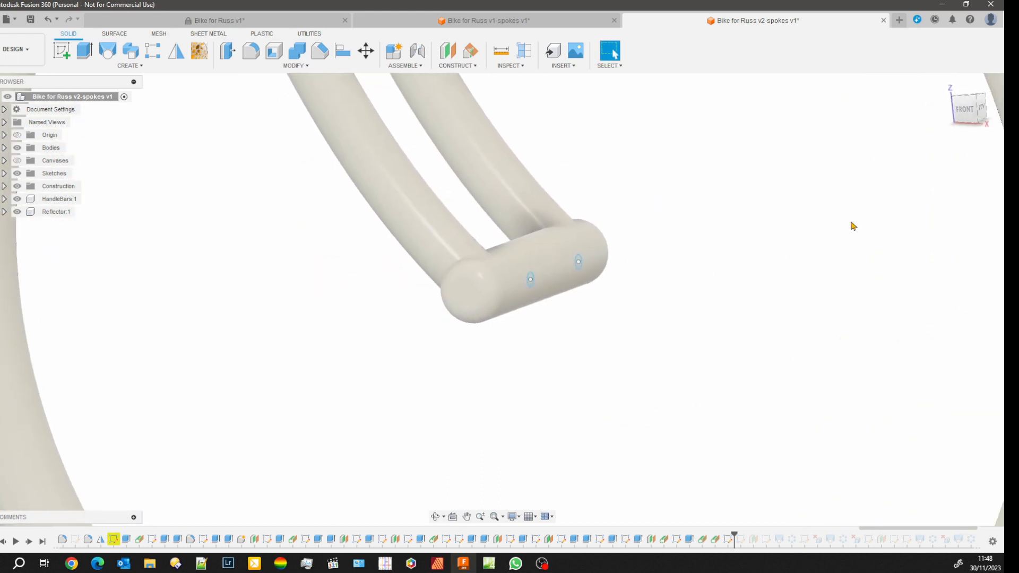
{"action": "left_click", "coordinate": [963, 112]}
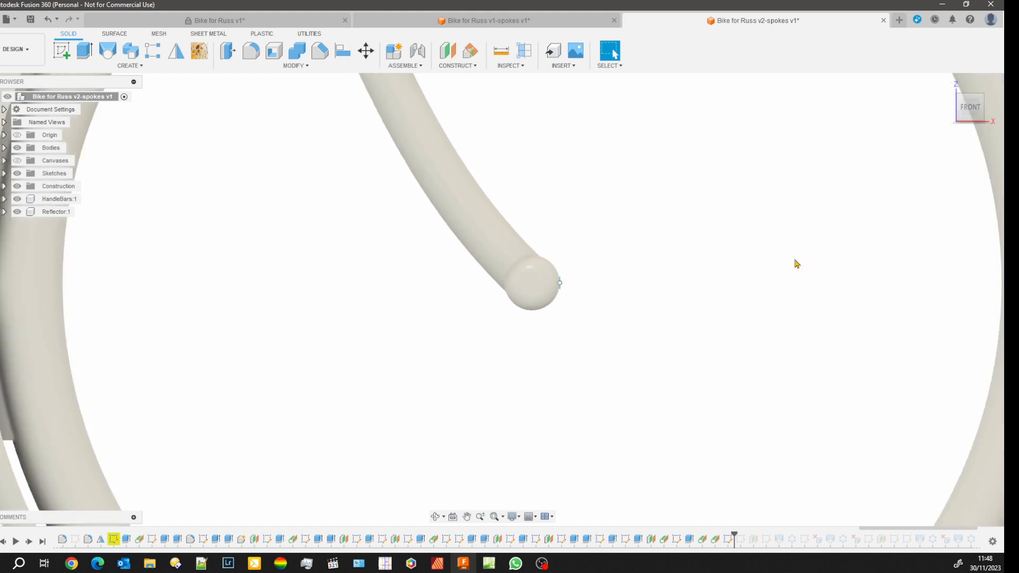
{"action": "scroll", "coordinate": [796, 265], "scroll_direction": "down", "scroll_amount": 2}
{"action": "scroll", "coordinate": [623, 277], "scroll_direction": "up", "scroll_amount": 1}
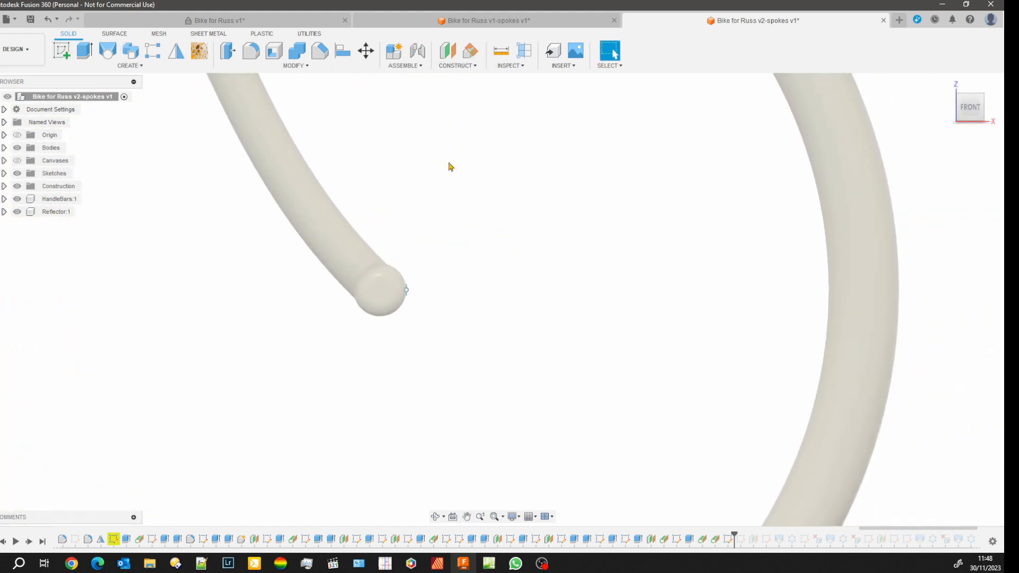
{"action": "left_click", "coordinate": [62, 52]}
{"action": "left_click", "coordinate": [410, 260]}
Create a plane offset about 7.268 mm from the axle's tangent plane so that it cuts through the front of the wheel rim.
{"action": "middle_click_drag", "start_coordinate": [485, 393], "coordinate": [451, 340], "text": "shift"}
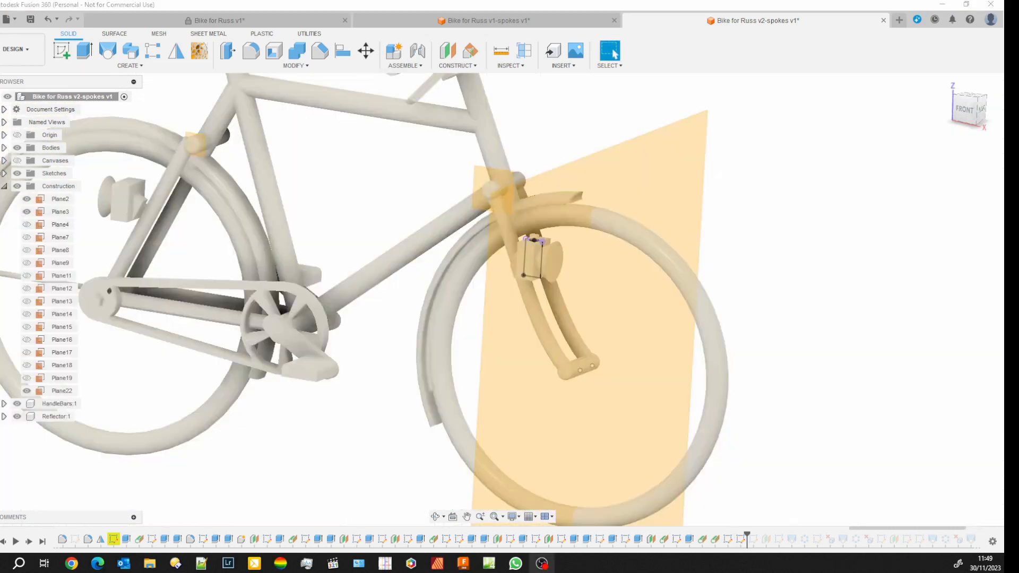
{"action": "left_click", "coordinate": [648, 193]}
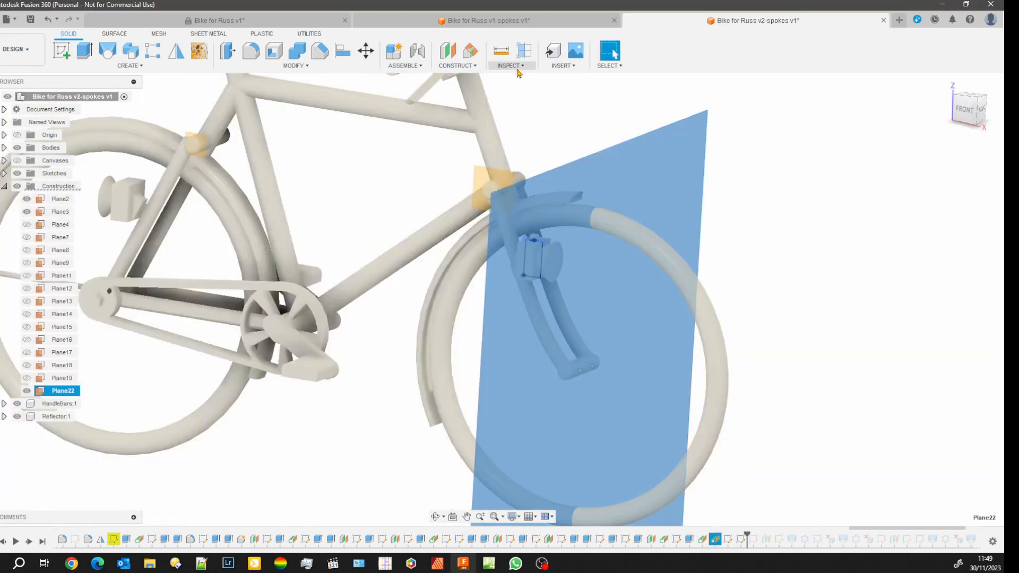
{"action": "left_click", "coordinate": [460, 65]}
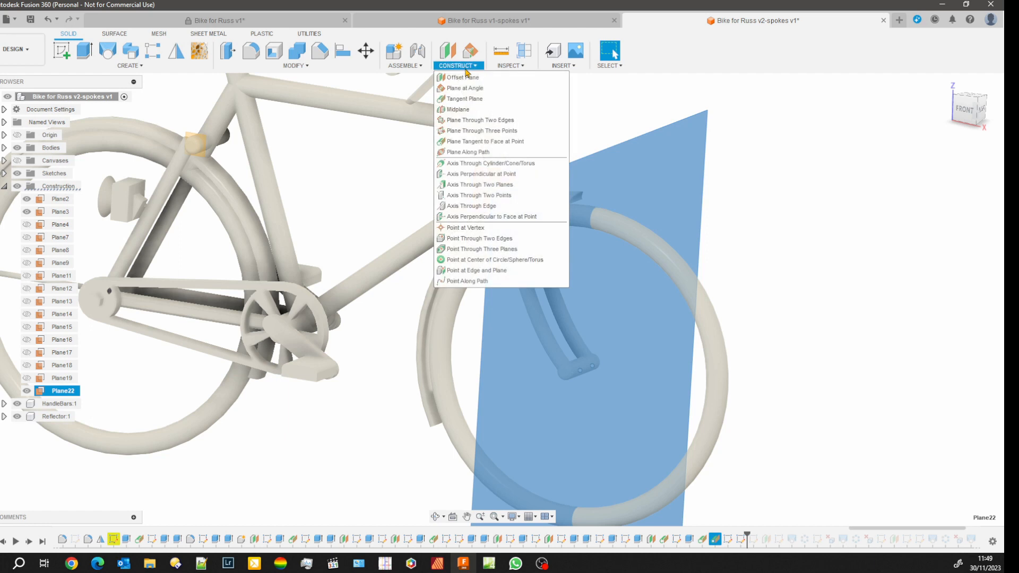
{"action": "left_click", "coordinate": [462, 77]}
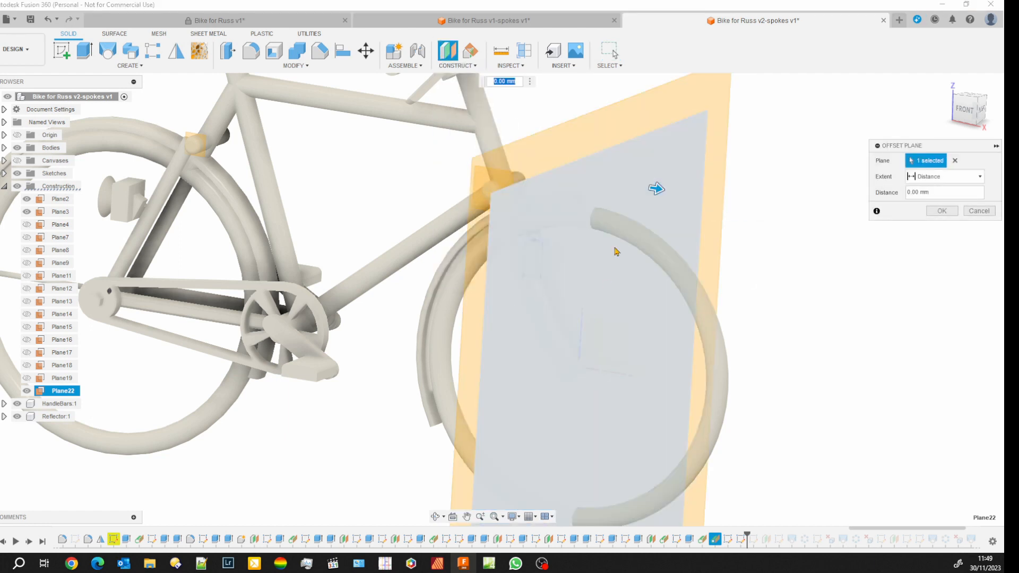
{"action": "left_click_drag", "start_coordinate": [657, 188], "coordinate": [811, 203]}
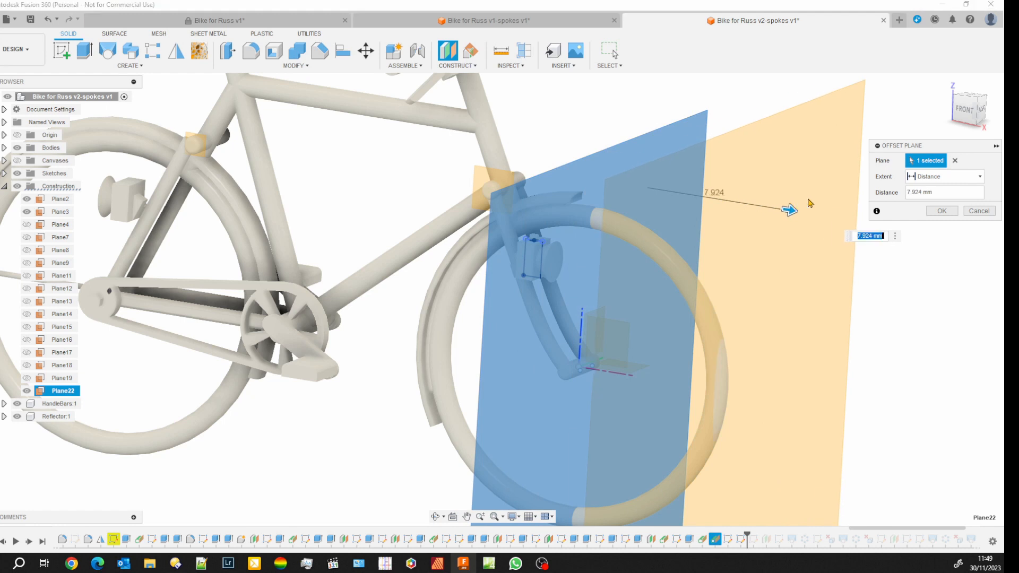
{"action": "left_click", "coordinate": [962, 112]}
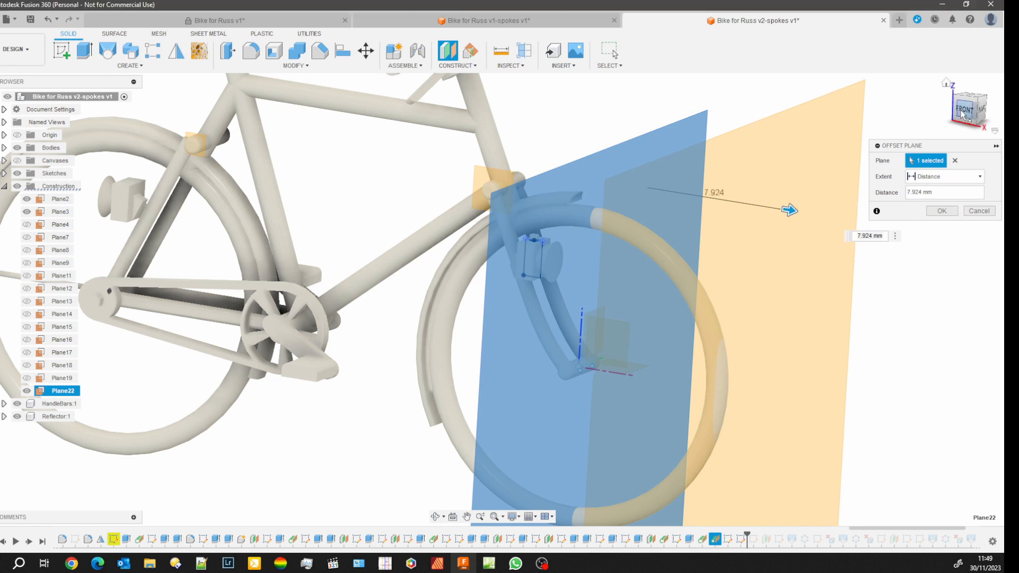
{"action": "left_click_drag", "start_coordinate": [652, 242], "coordinate": [643, 244]}
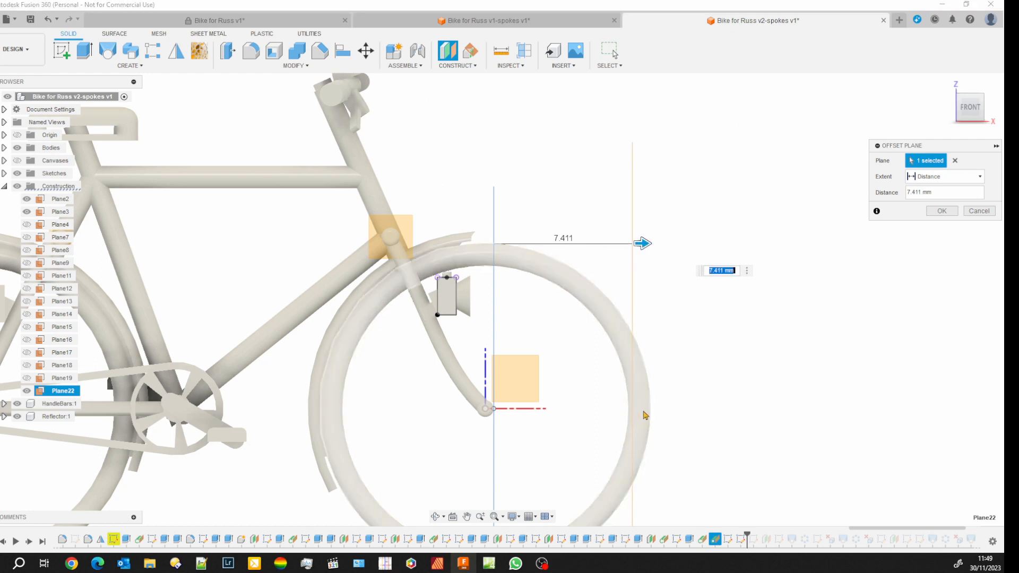
{"action": "left_click_drag", "start_coordinate": [642, 243], "coordinate": [641, 243]}
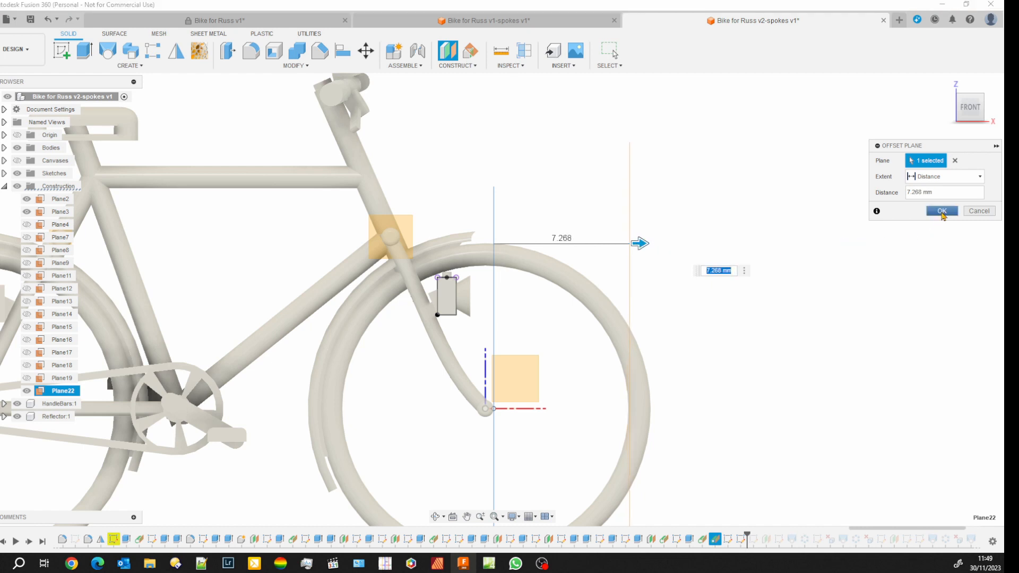
{"action": "left_click", "coordinate": [942, 212]}
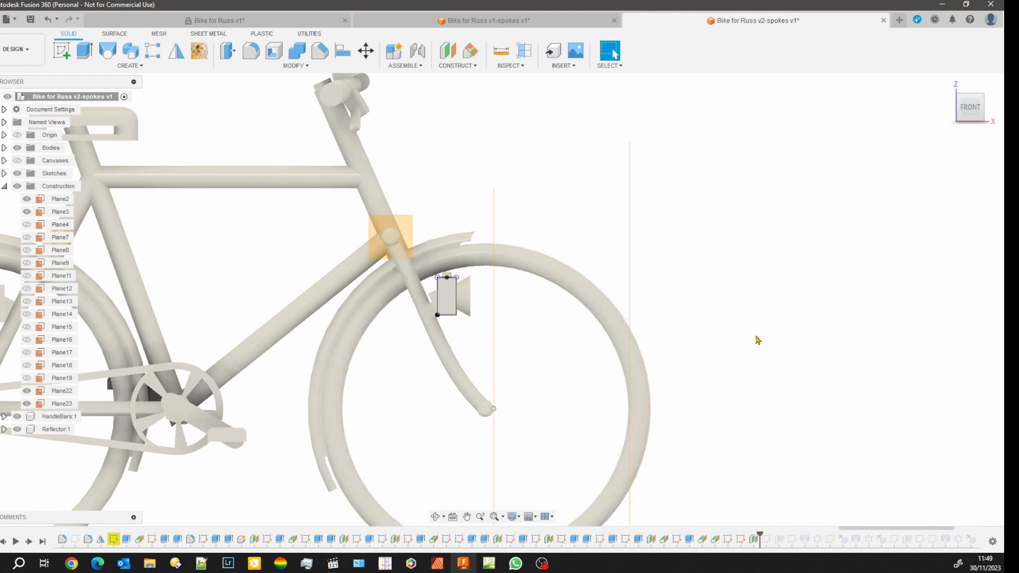
On the offset plane at the rim, sketch a 0.2 mm diameter circle centred on the wheel and axle line, and finish the sketch.
{"action": "mouse_move", "coordinate": [758, 348]}
{"action": "middle_mouse_down", "text": "shift"}
{"action": "mouse_move", "coordinate": [769, 336]}
{"action": "mouse_move", "coordinate": [745, 284]}
{"action": "middle_mouse_up", "text": "shift"}
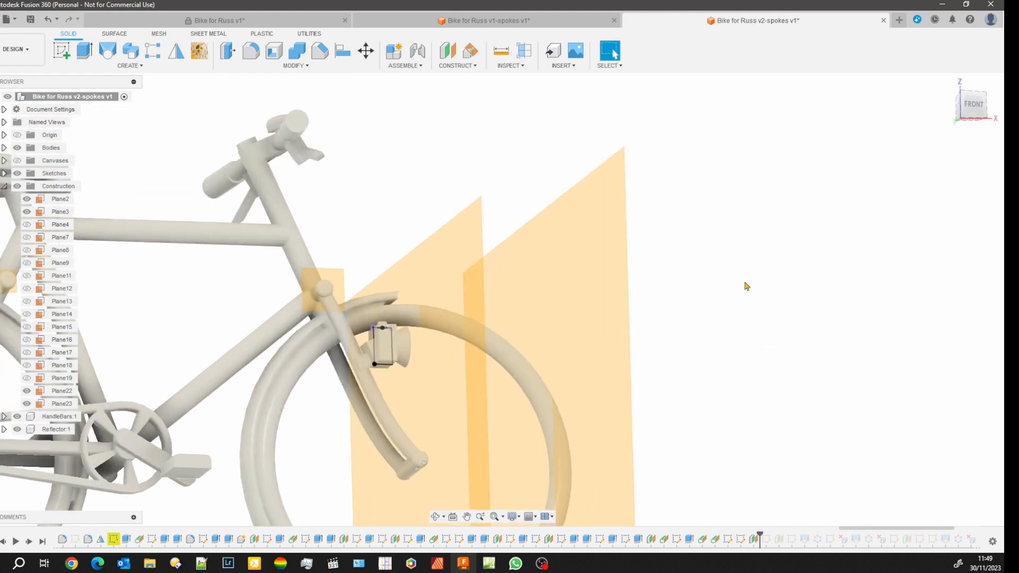
{"action": "left_click", "coordinate": [598, 269]}
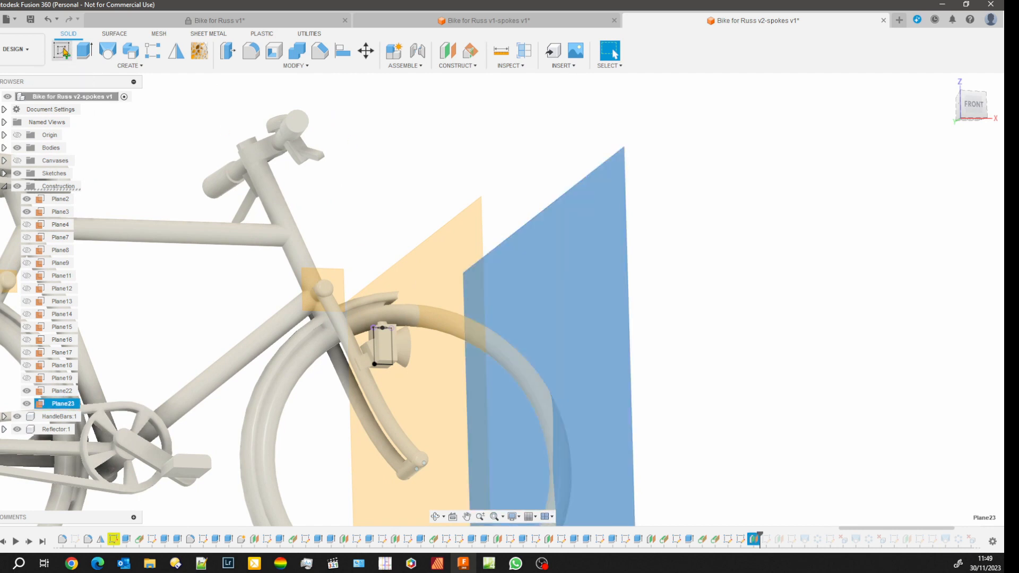
{"action": "left_click", "coordinate": [61, 51]}
{"action": "scroll", "coordinate": [531, 297], "scroll_direction": "up", "scroll_amount": 10}
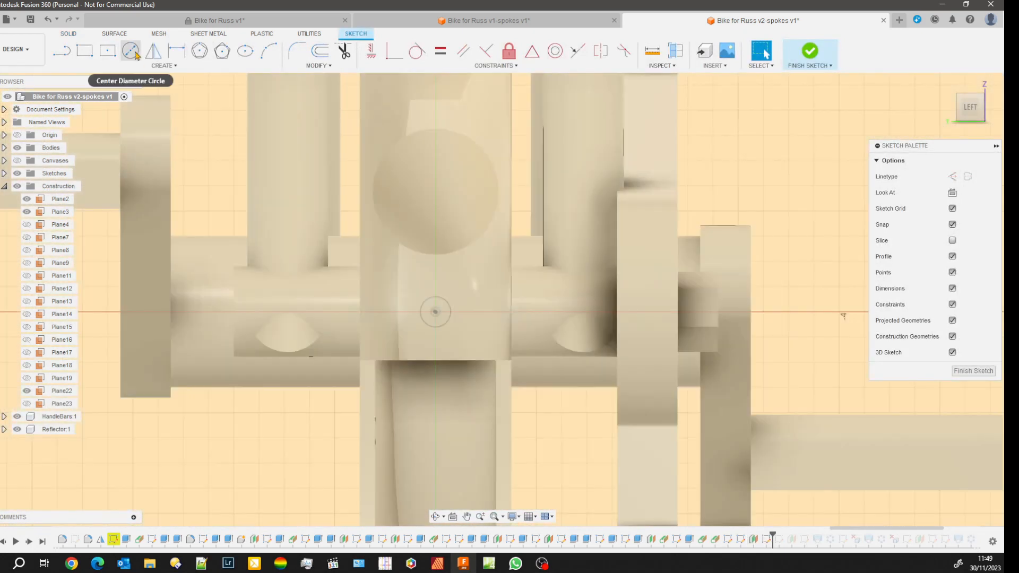
{"action": "left_click", "coordinate": [130, 51]}
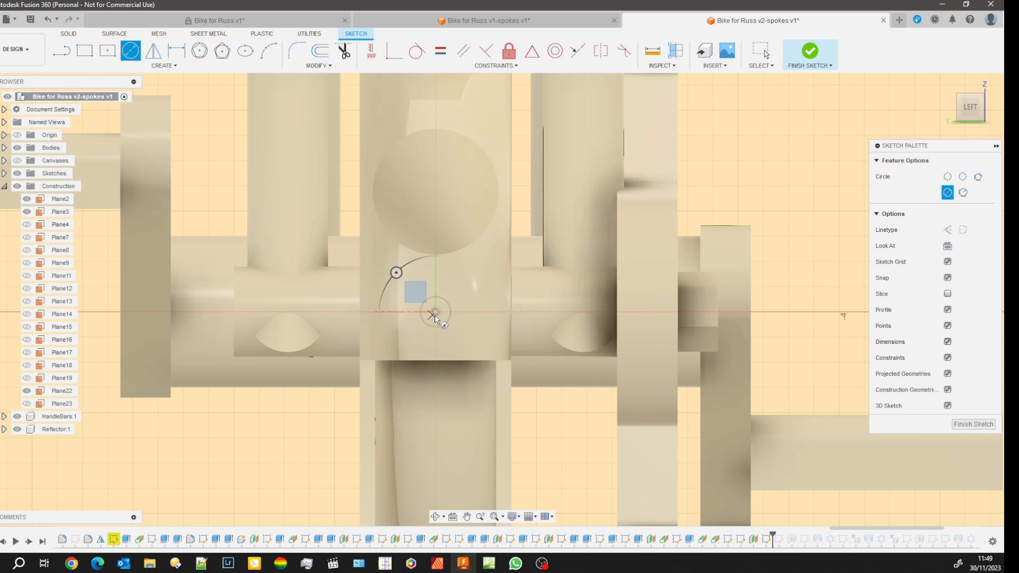
{"action": "left_click", "coordinate": [435, 311]}
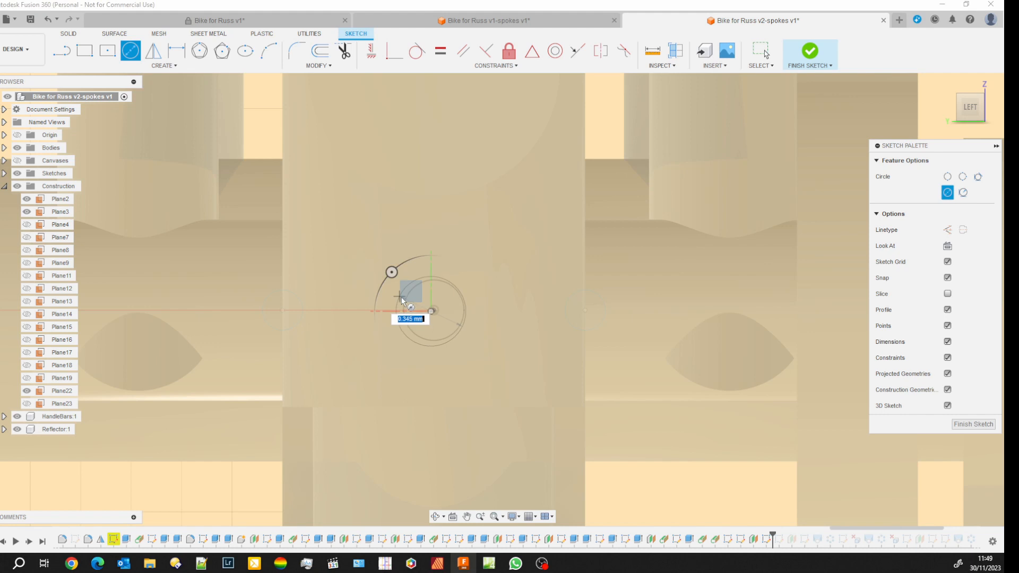
{"action": "type", "text": "0"}
{"action": "key", "text": "BackSpace"}
{"action": "key", "text": "BackSpace"}
{"action": "type", "text": ".2"}
{"action": "key", "text": "Return"}
{"action": "key", "text": "Escape"}
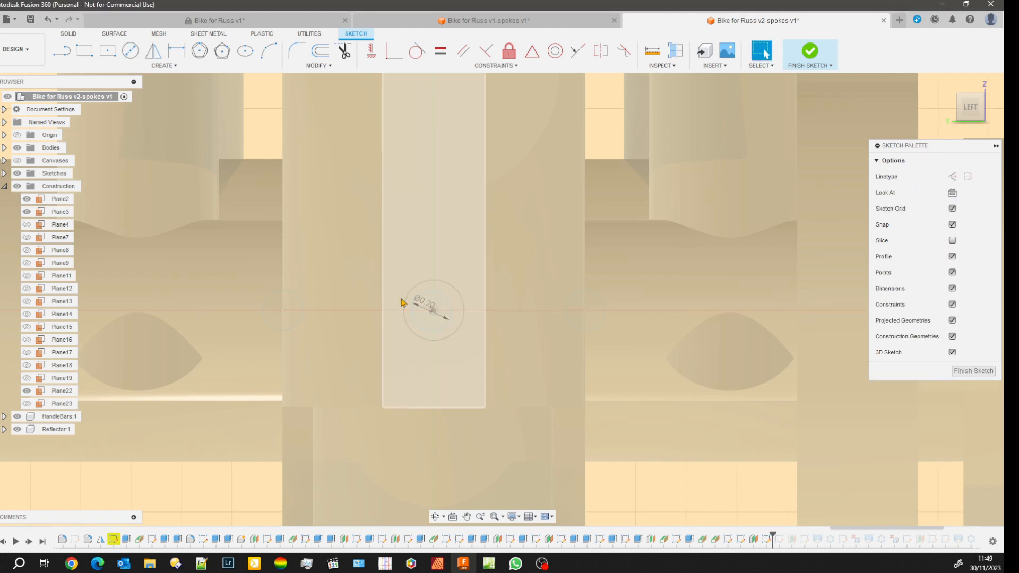
{"action": "left_click", "coordinate": [973, 372]}
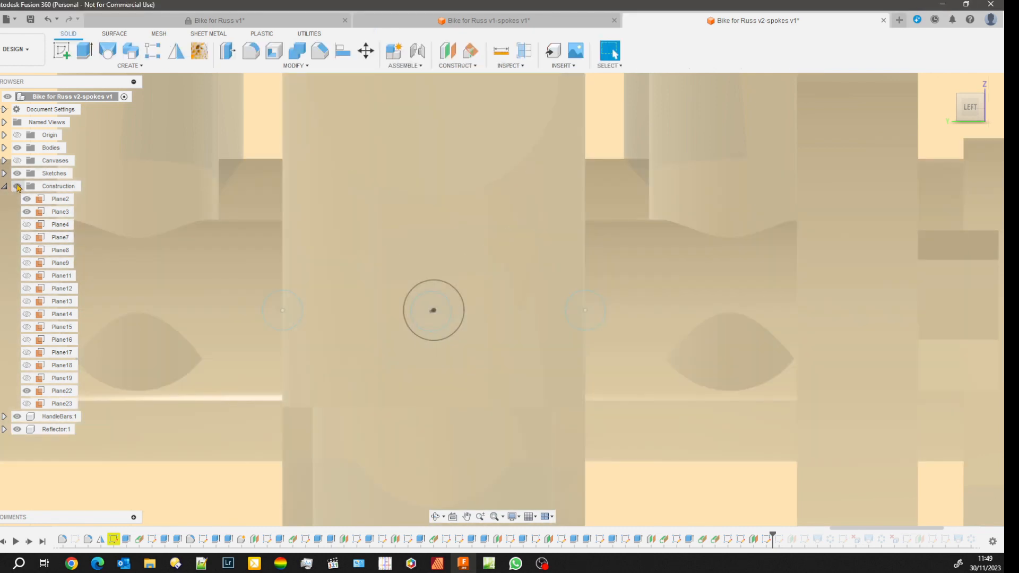
Hide all construction planes and view the sketched circles on the front axle and wheel rim.
{"action": "left_click", "coordinate": [16, 189]}
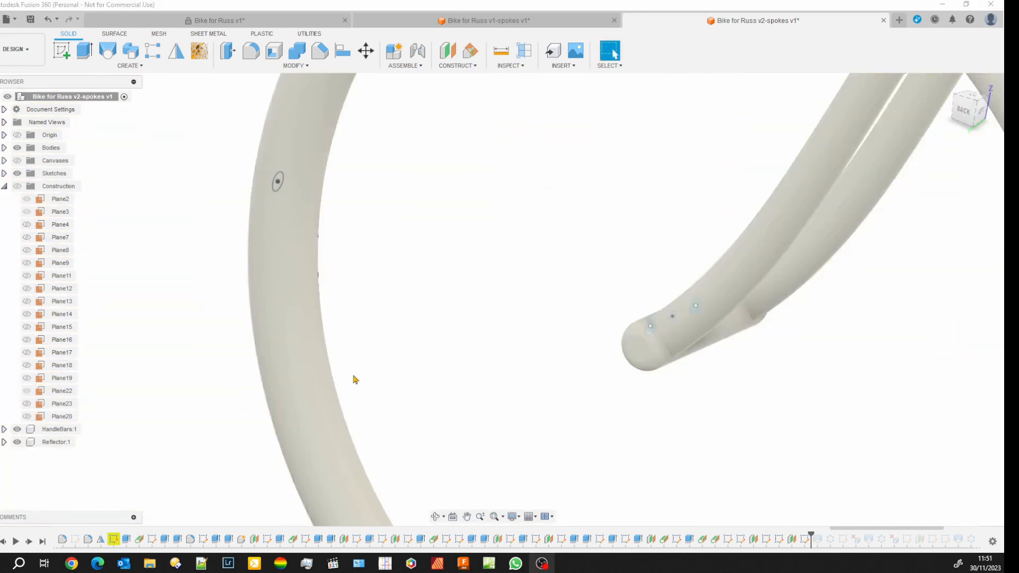
{"action": "middle_click_drag", "start_coordinate": [366, 384], "coordinate": [335, 399], "text": "shift"}
{"action": "middle_click_drag", "start_coordinate": [108, 144], "coordinate": [395, 353], "text": "shift"}
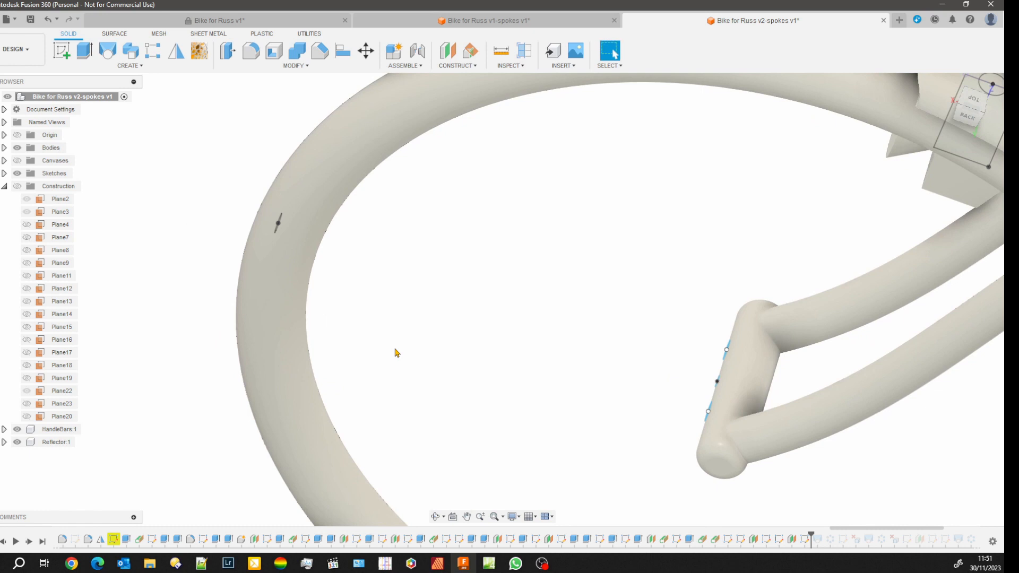
{"action": "mouse_move", "coordinate": [479, 308]}
{"action": "middle_mouse_down", "text": "shift"}
{"action": "mouse_move", "coordinate": [455, 318]}
{"action": "mouse_move", "coordinate": [478, 314]}
{"action": "middle_mouse_up", "text": "shift"}
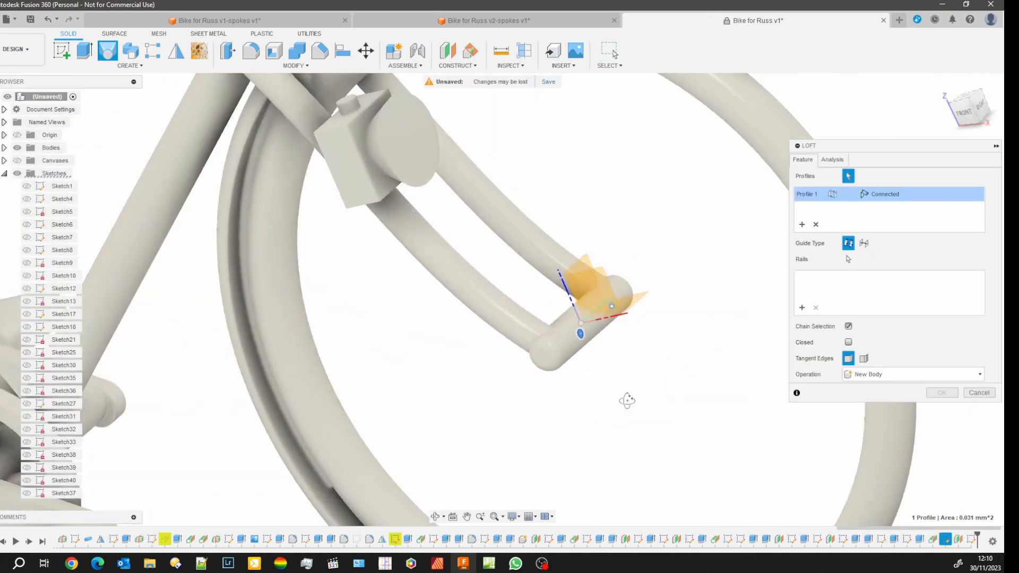
Loft from the axle circle to the small circle at the front wheel's rim with the Join operation.
{"action": "middle_click_drag", "start_coordinate": [627, 401], "coordinate": [664, 414], "text": "shift"}
{"action": "middle_click_drag", "start_coordinate": [712, 362], "coordinate": [79, 339]}
{"action": "middle_click_drag", "start_coordinate": [448, 419], "coordinate": [469, 395], "text": "shift"}
{"action": "middle_click_drag", "start_coordinate": [589, 266], "coordinate": [26, 515]}
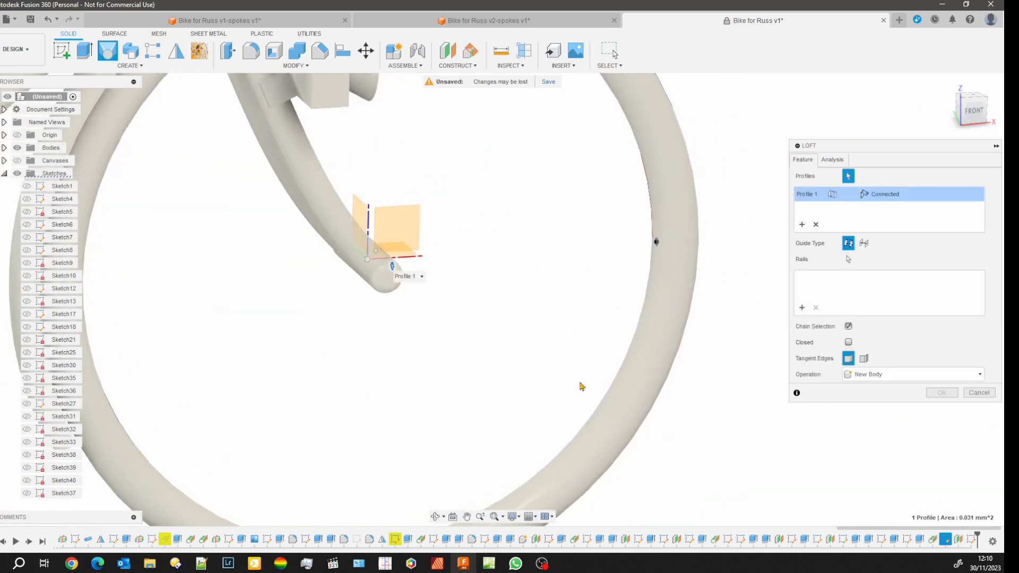
{"action": "scroll", "coordinate": [641, 250], "scroll_direction": "up", "scroll_amount": 6}
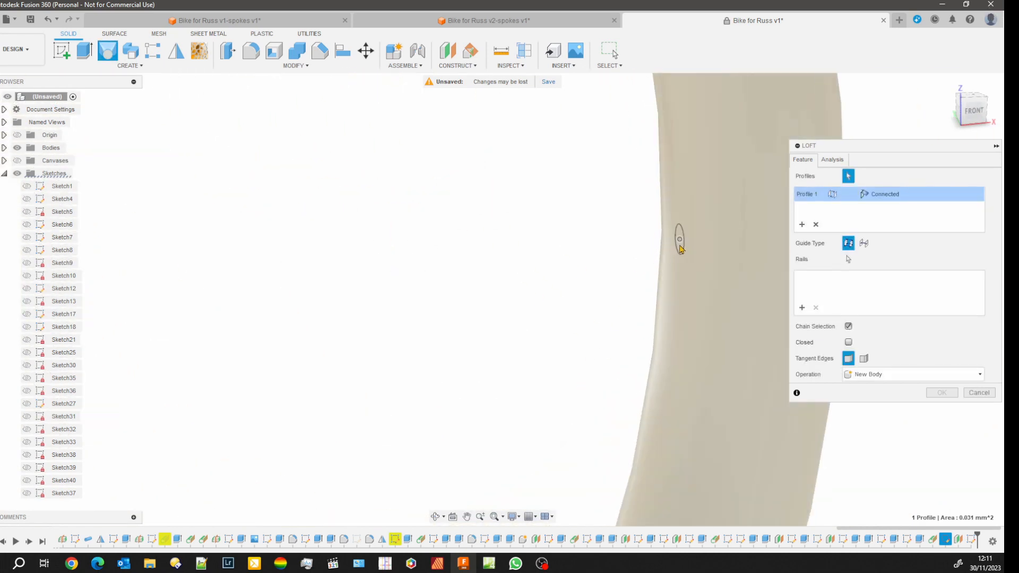
{"action": "left_click", "coordinate": [680, 249]}
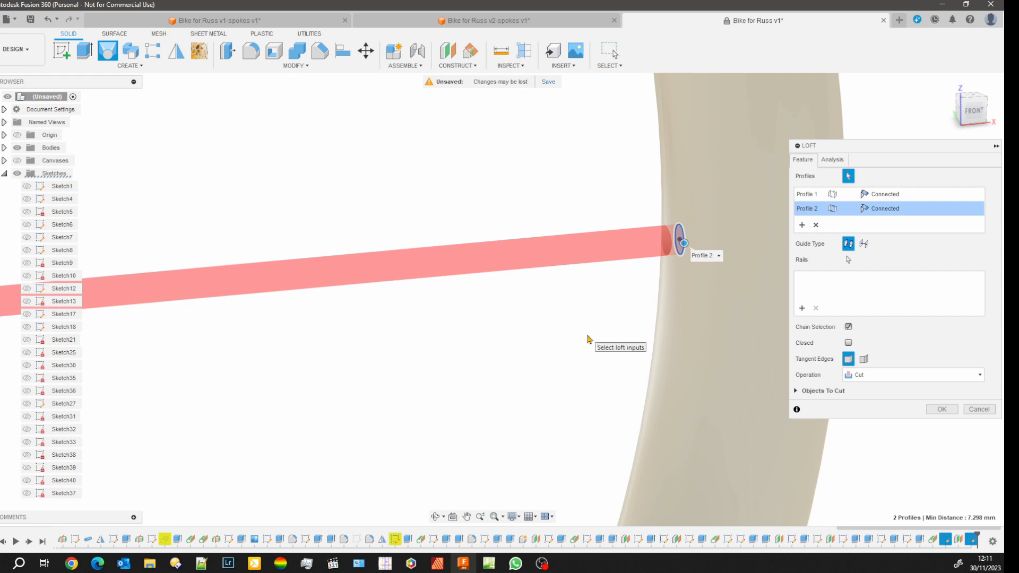
{"action": "left_click", "coordinate": [981, 380]}
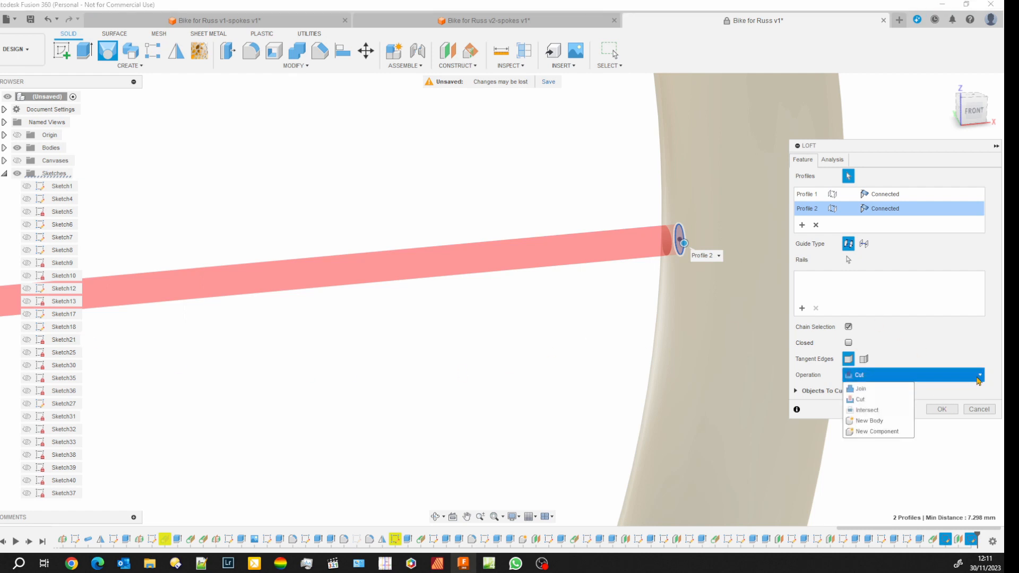
{"action": "left_click", "coordinate": [863, 392]}
{"action": "left_click", "coordinate": [940, 393]}
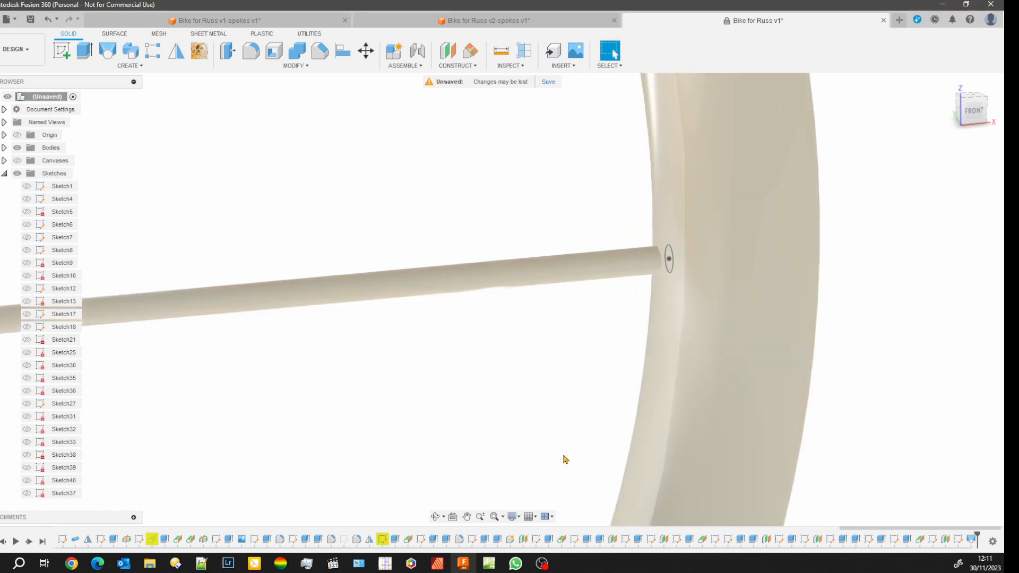
Set up a circular pattern of the lofted spoke's face around the front axle's circular end edge.
{"action": "scroll", "coordinate": [562, 460], "scroll_direction": "down", "scroll_amount": 3}
{"action": "middle_click_drag", "start_coordinate": [437, 466], "coordinate": [681, 396]}
{"action": "key", "text": "Escape"}
{"action": "scroll", "coordinate": [786, 422], "scroll_direction": "down", "scroll_amount": 4}
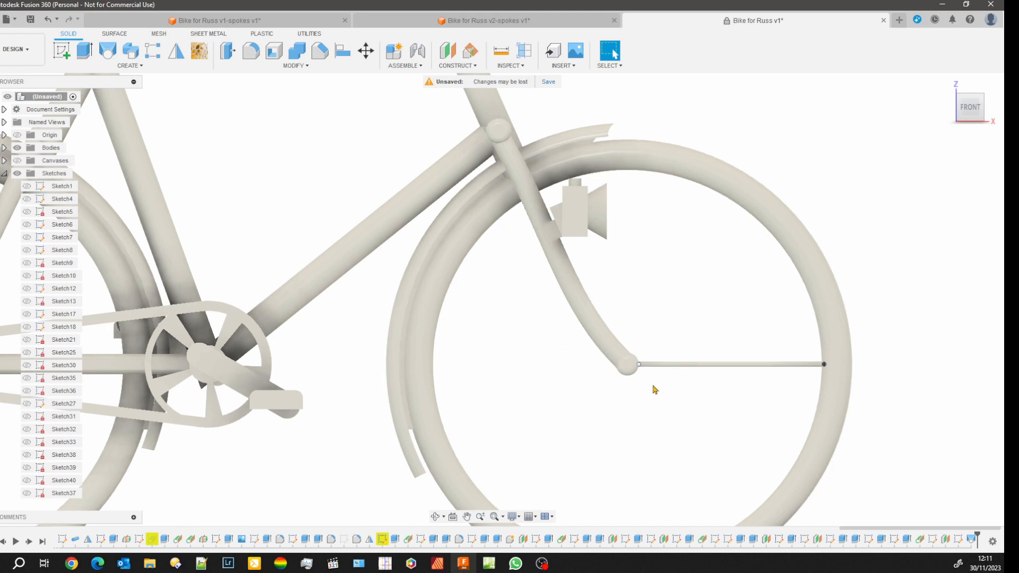
{"action": "scroll", "coordinate": [655, 395], "scroll_direction": "up", "scroll_amount": 1}
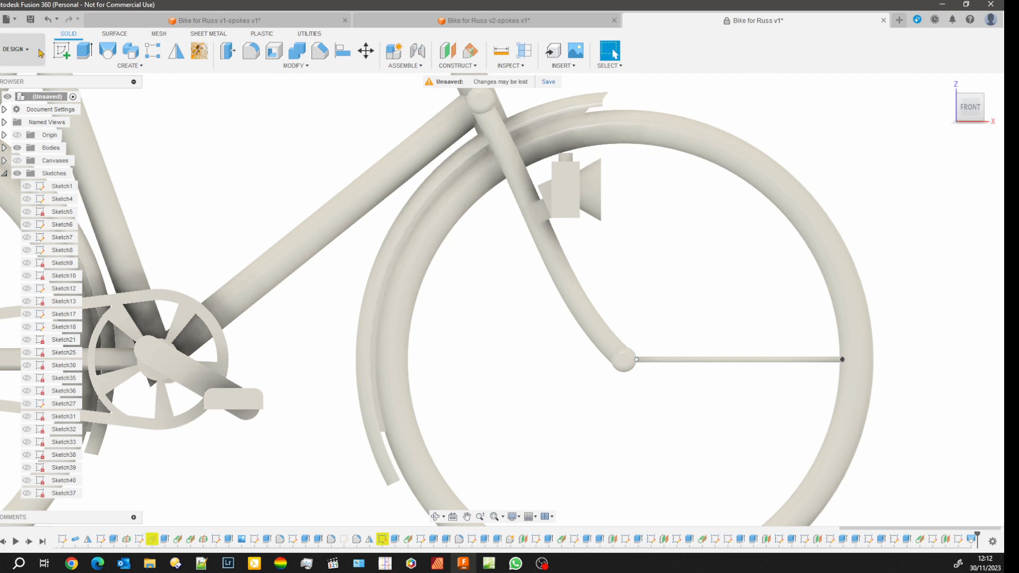
{"action": "left_click", "coordinate": [156, 56]}
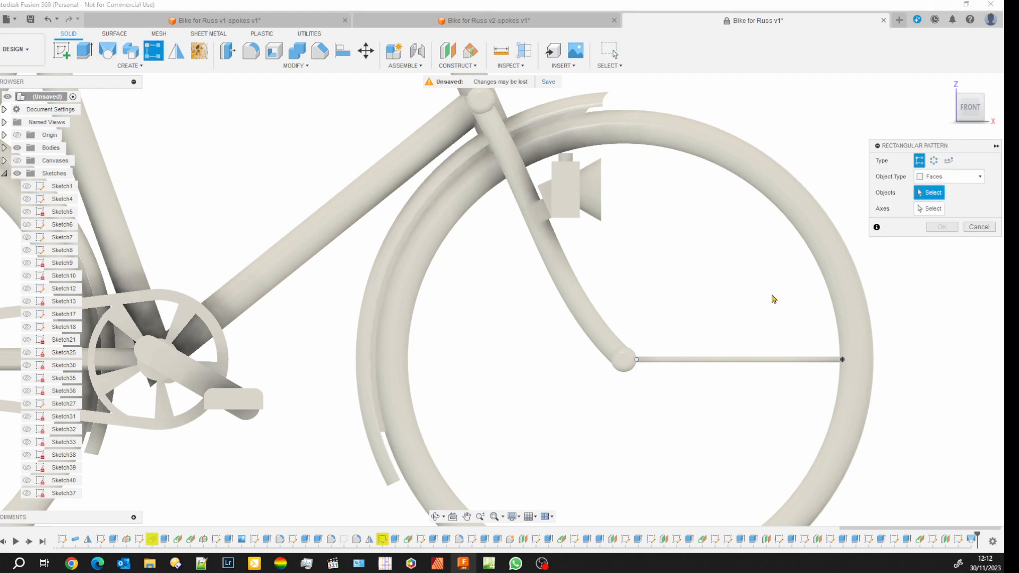
{"action": "left_click", "coordinate": [791, 360]}
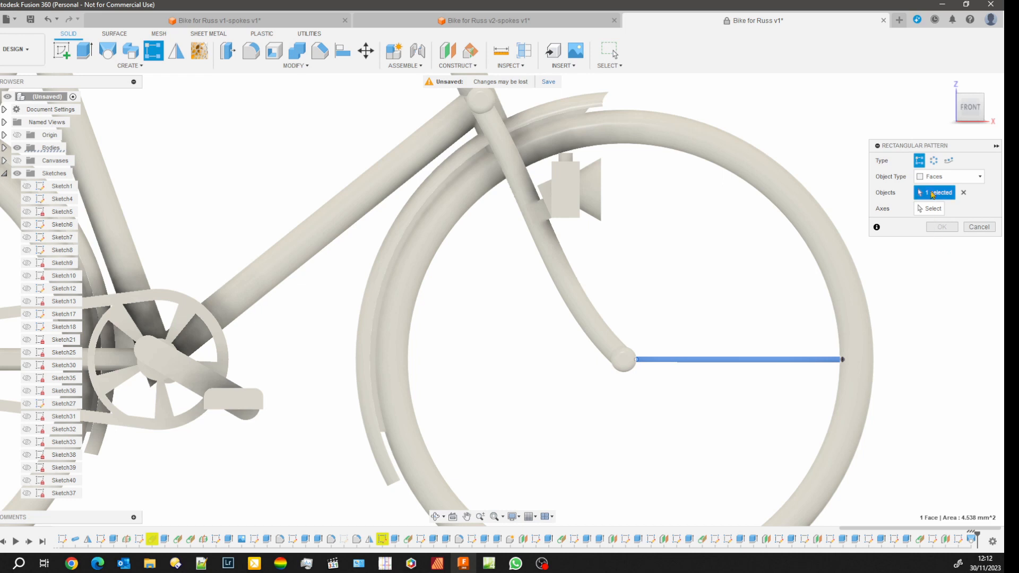
{"action": "left_click", "coordinate": [934, 160]}
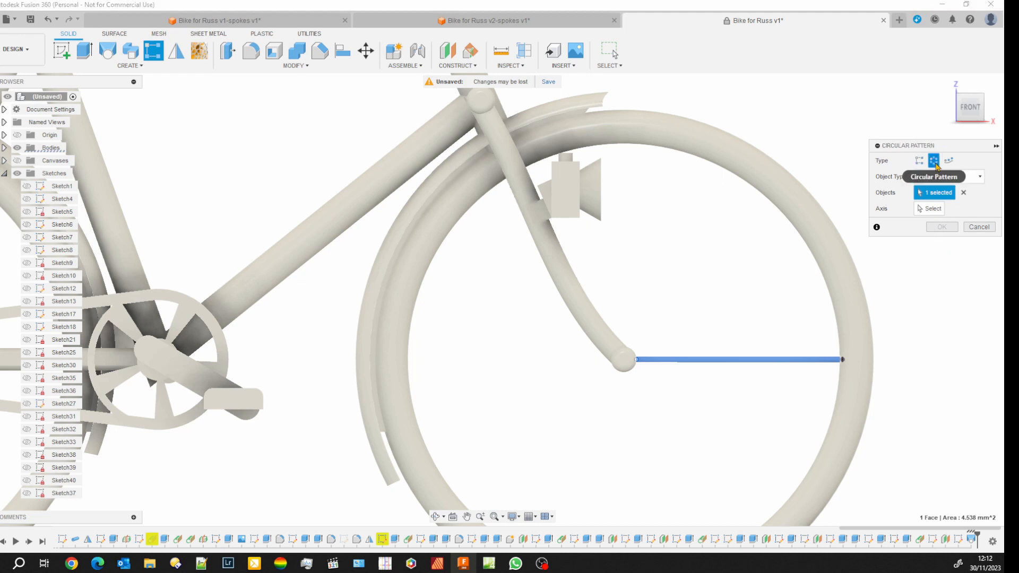
{"action": "left_click", "coordinate": [633, 373]}
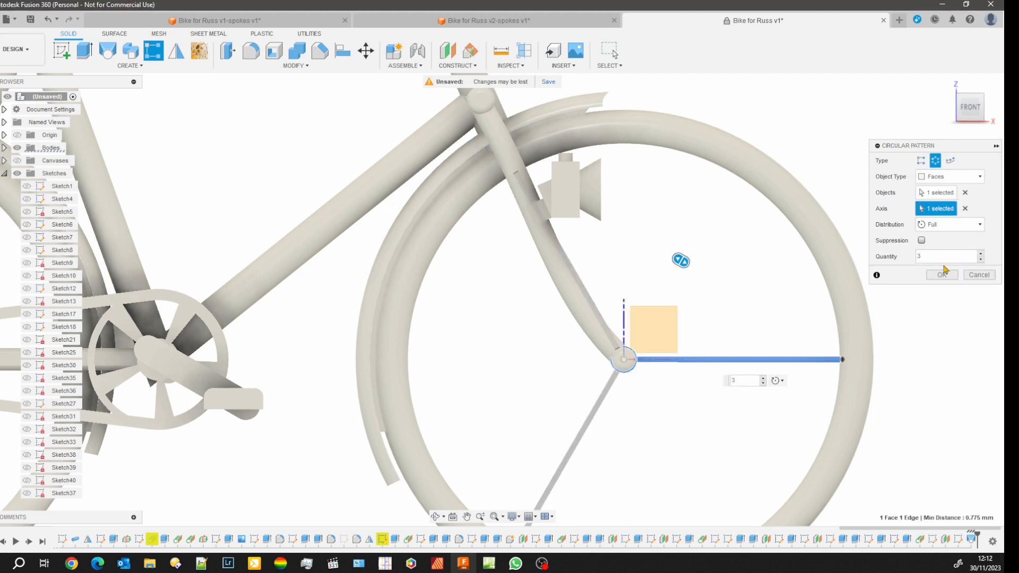
Set the circular pattern to Partial distribution with an 18 degree angle and a quantity of 2, and create it.
{"action": "left_click", "coordinate": [981, 253]}
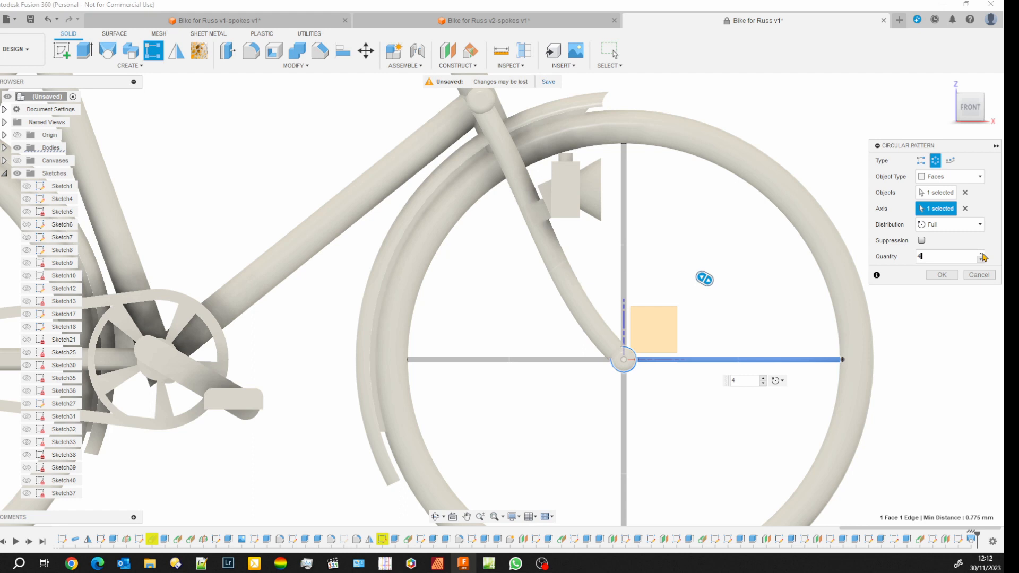
{"action": "left_click", "coordinate": [981, 260]}
{"action": "left_click", "coordinate": [981, 261]}
{"action": "left_click", "coordinate": [981, 261]}
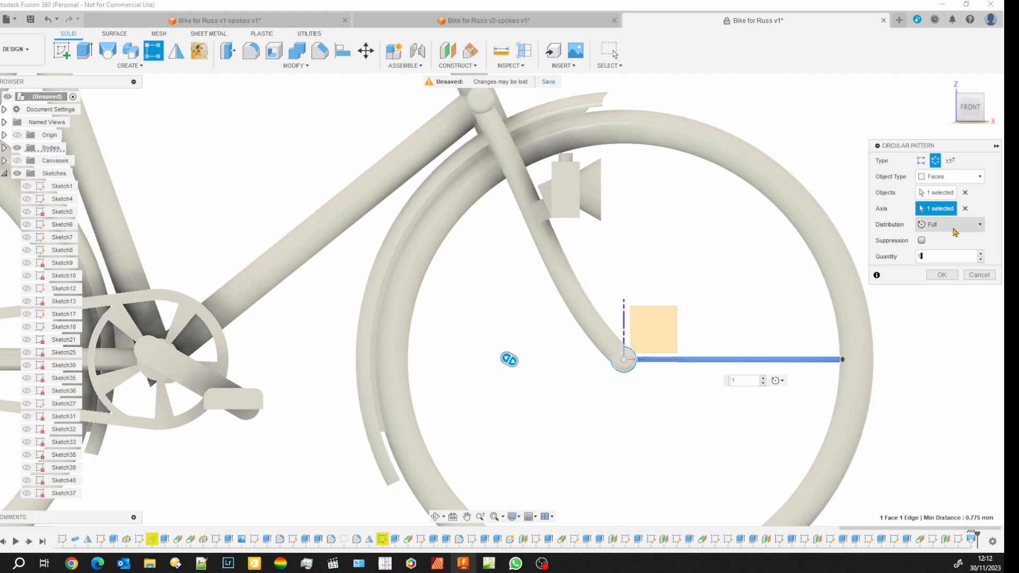
{"action": "left_click", "coordinate": [981, 228]}
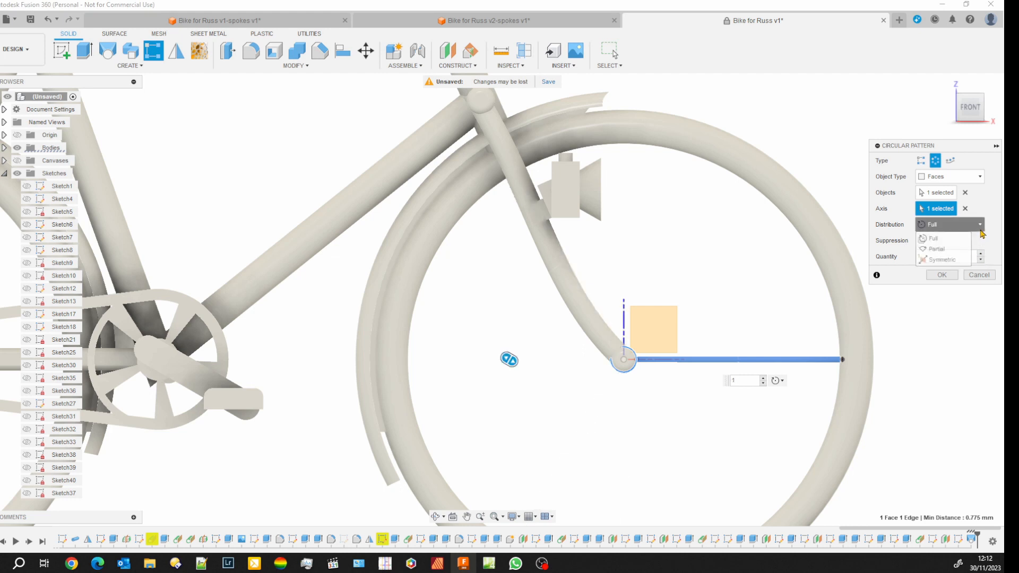
{"action": "left_click", "coordinate": [936, 249]}
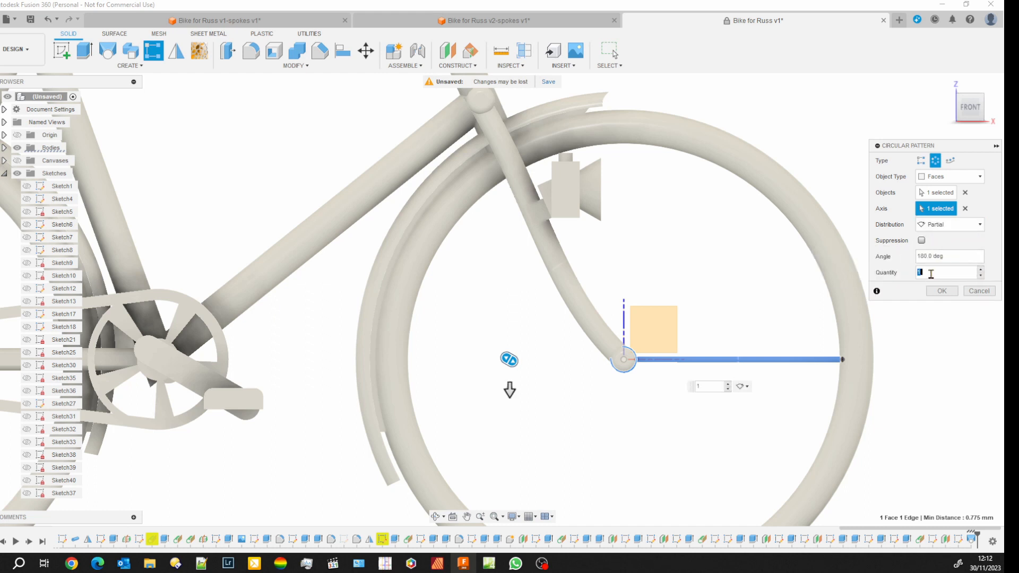
{"action": "left_click", "coordinate": [952, 259]}
{"action": "type", "text": "18"}
{"action": "left_click", "coordinate": [980, 271]}
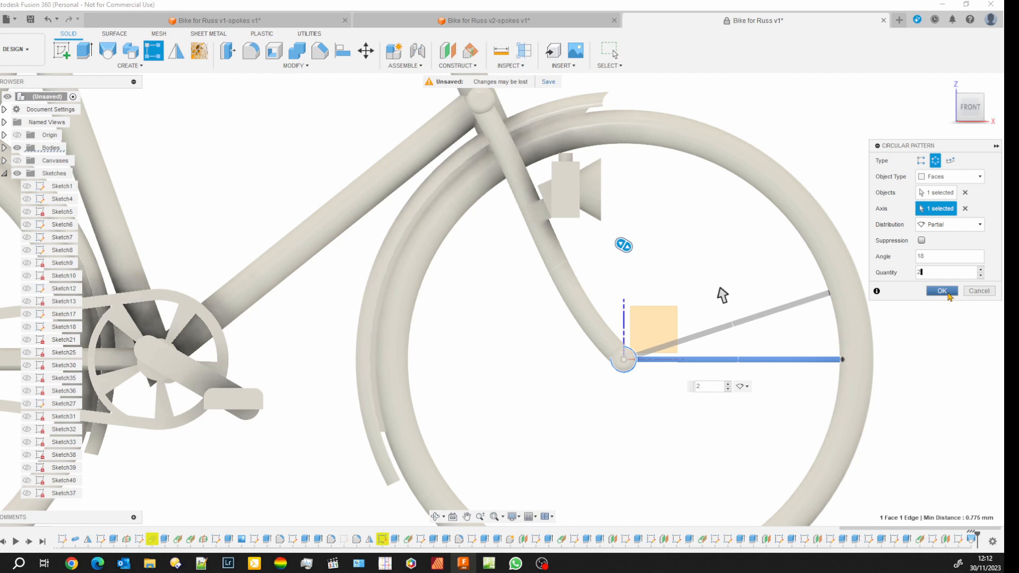
{"action": "left_click", "coordinate": [943, 291]}
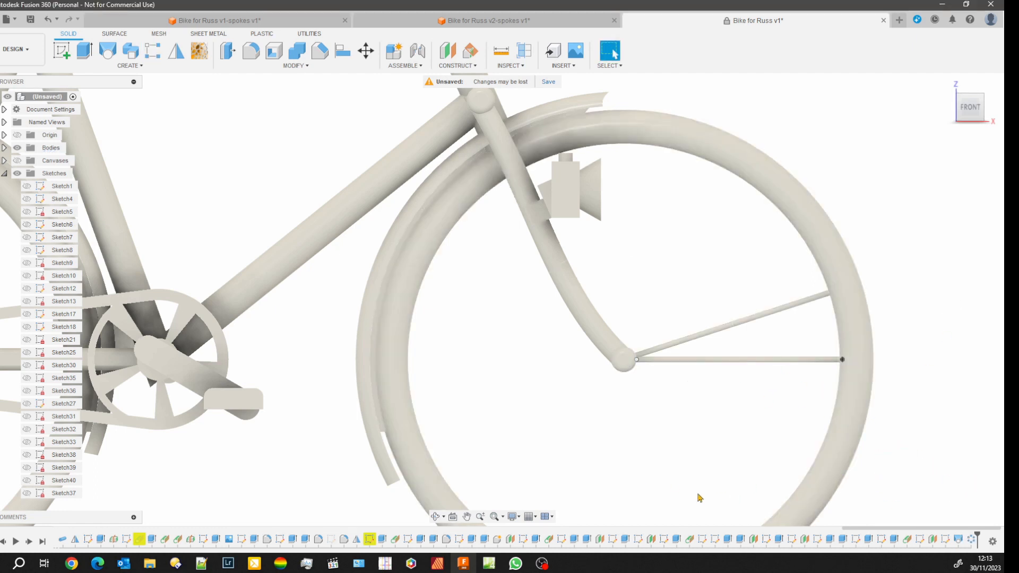
Delete the original horizontal spoke, keeping only the copy rotated by 18 degrees.
{"action": "middle_click_drag", "start_coordinate": [719, 489], "coordinate": [637, 419]}
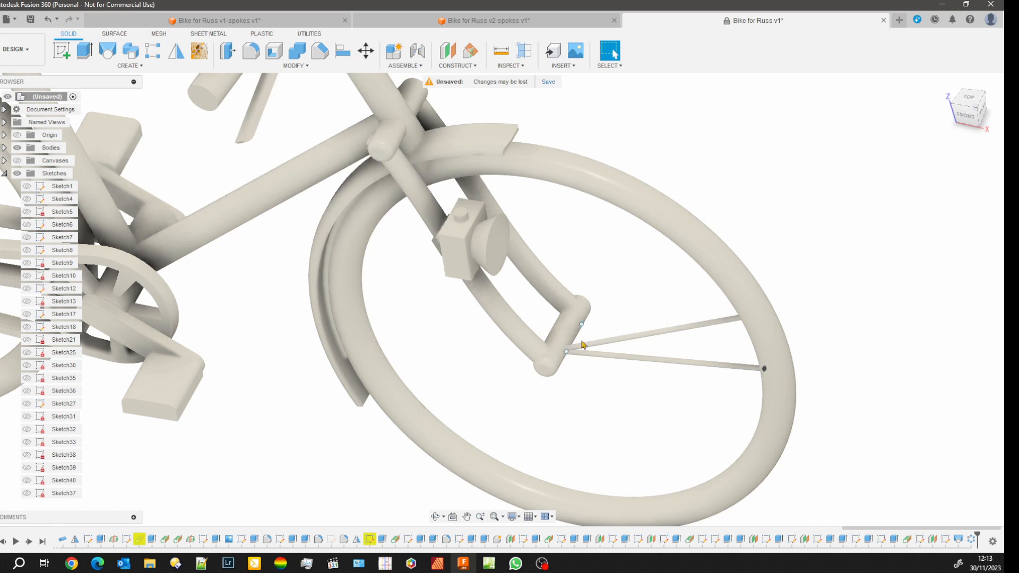
{"action": "left_click", "coordinate": [673, 366]}
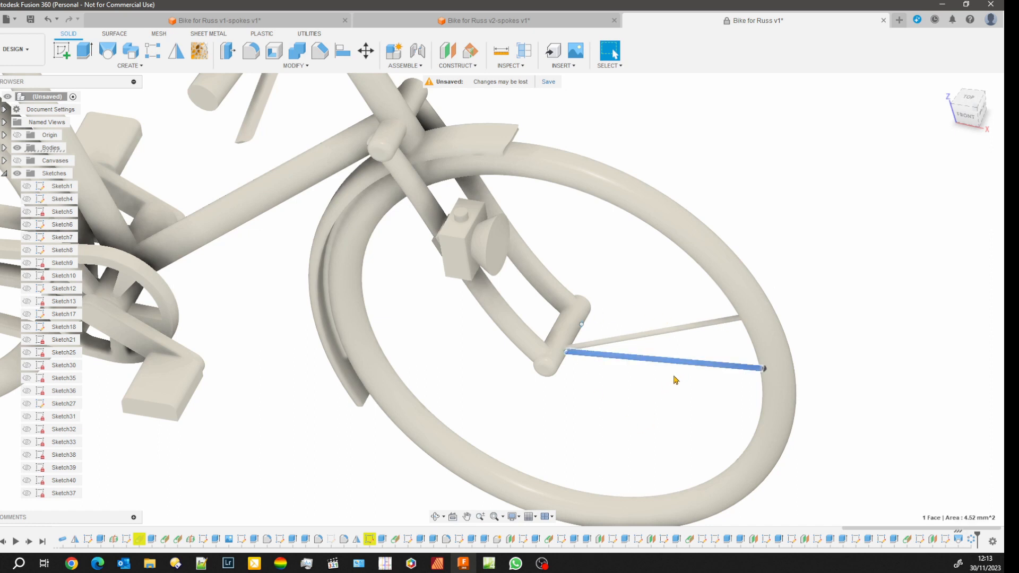
{"action": "key", "text": "Delete"}
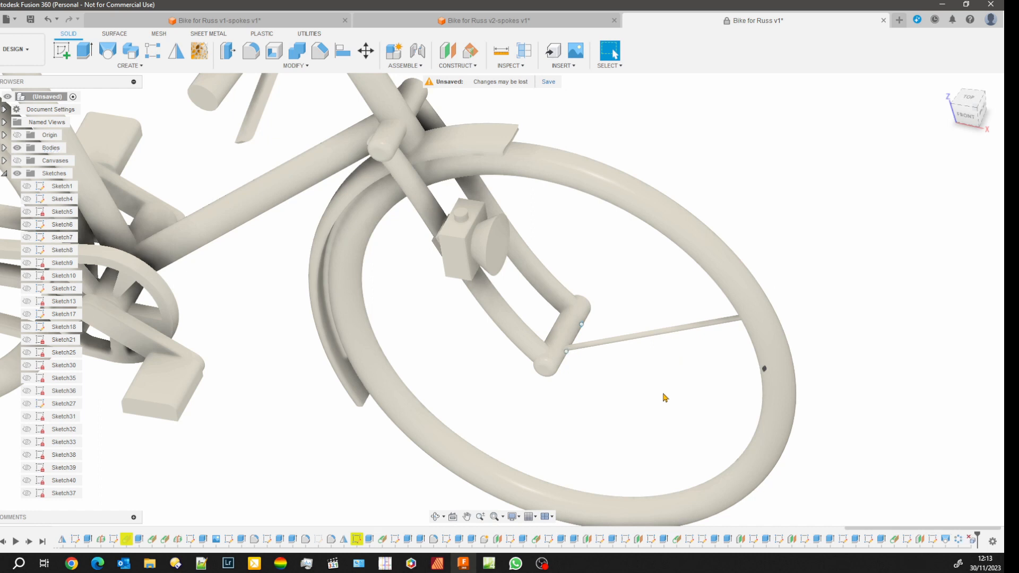
Create a full circular pattern of the remaining spoke's face around the front axle's end edge with a quantity of 10.
{"action": "left_click", "coordinate": [657, 340]}
{"action": "left_click", "coordinate": [153, 50]}
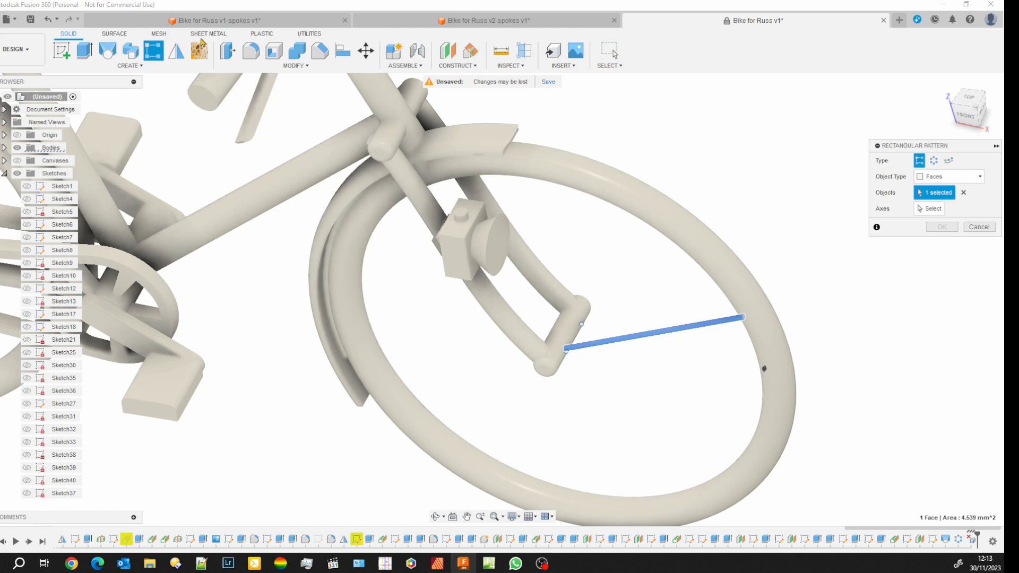
{"action": "left_click", "coordinate": [933, 161]}
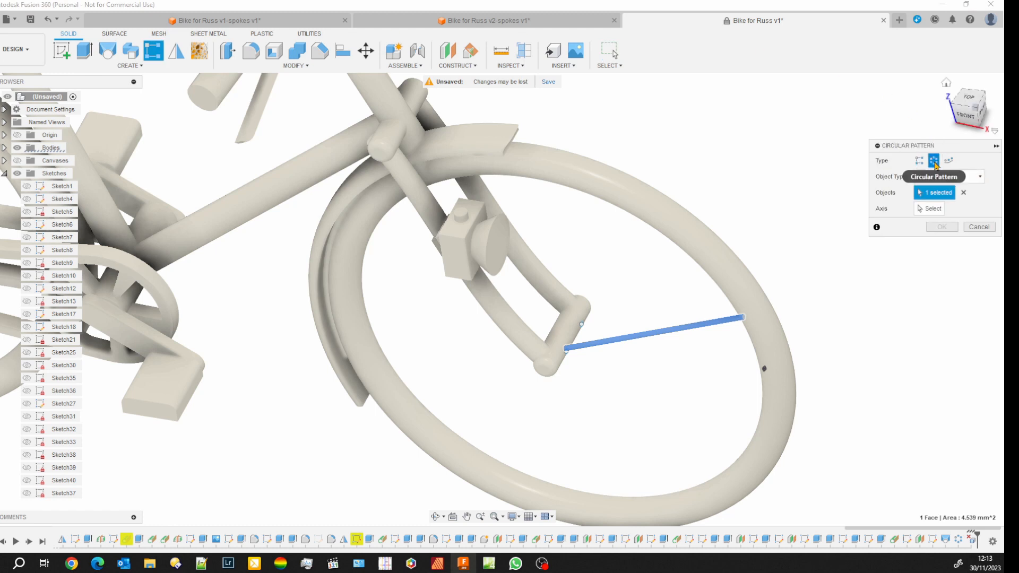
{"action": "left_click", "coordinate": [557, 372]}
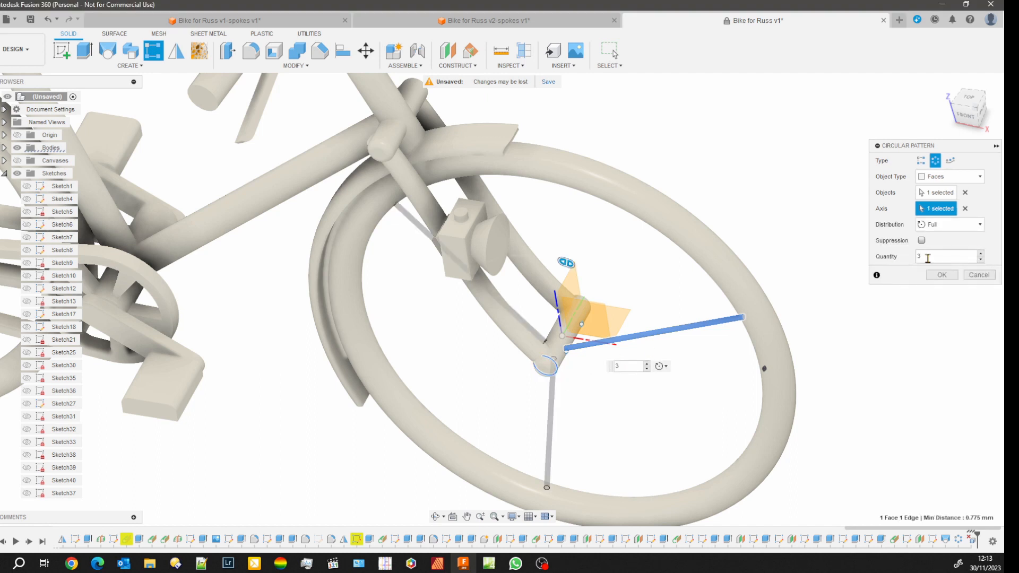
{"action": "left_click_drag", "start_coordinate": [927, 258], "coordinate": [899, 258]}
{"action": "type", "text": "1"}
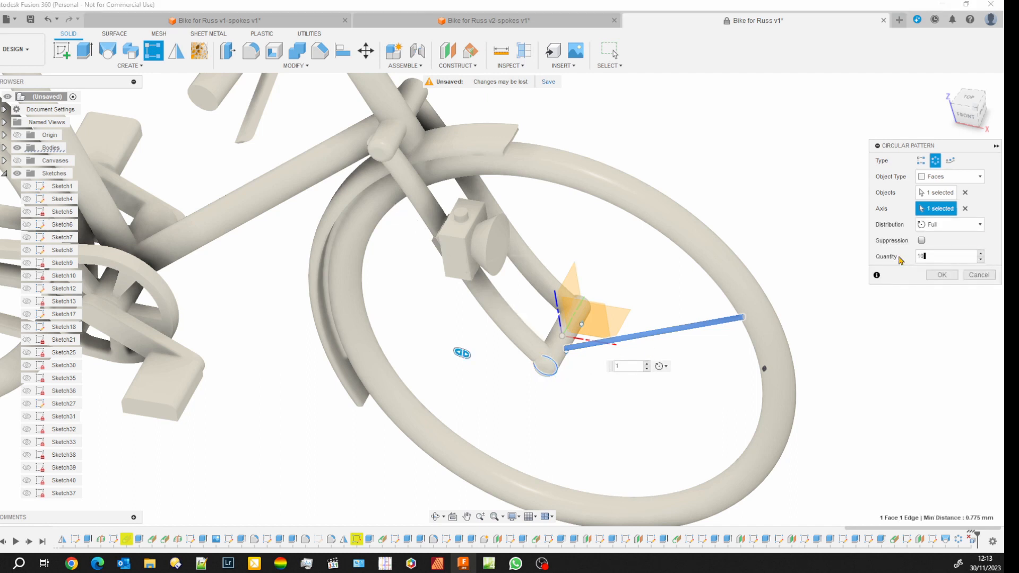
{"action": "type", "text": "0"}
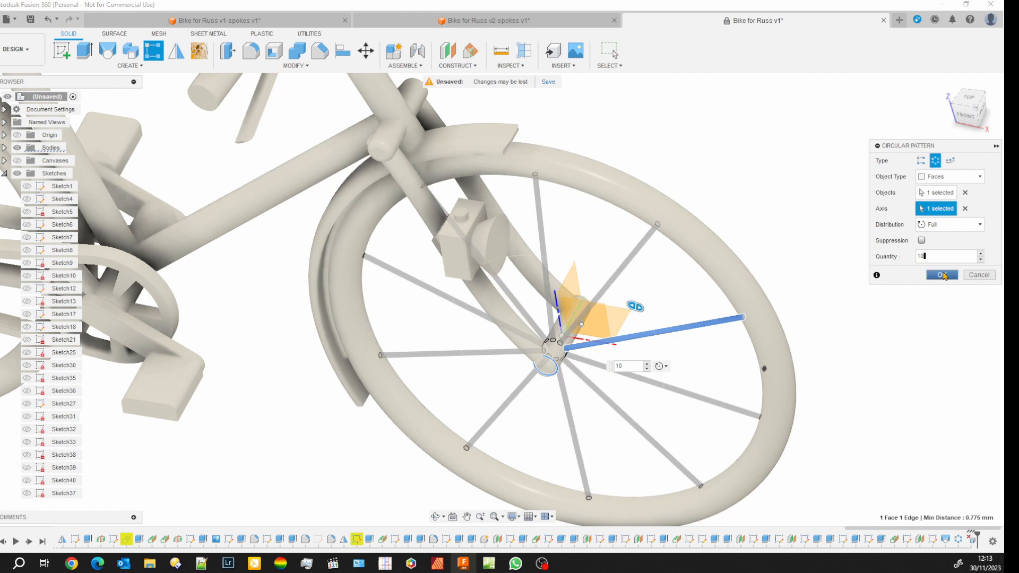
{"action": "left_click", "coordinate": [943, 275]}
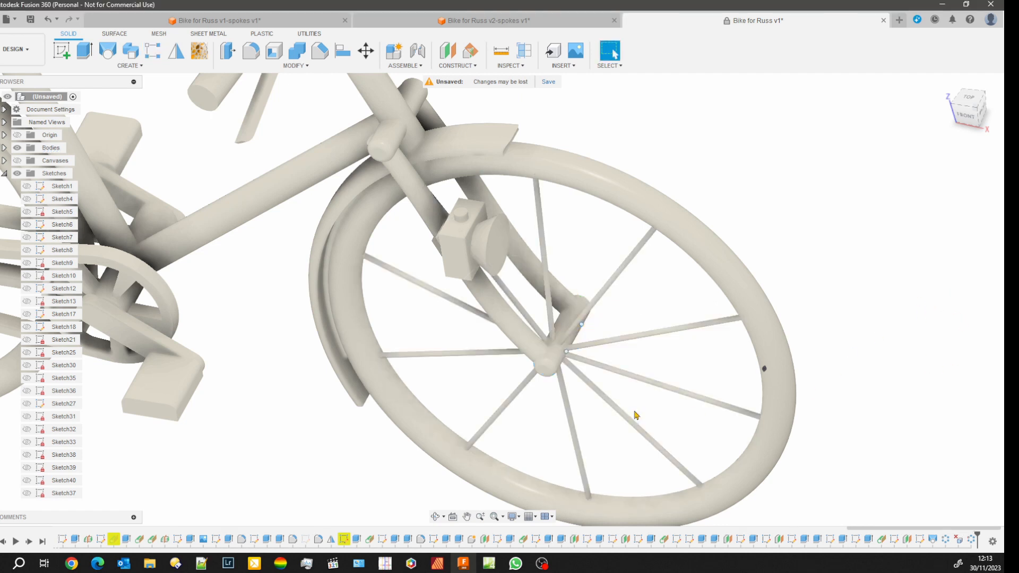
Begin a loft using the small circle on the far end of the front axle as its first profile.
{"action": "mouse_move", "coordinate": [549, 383]}
{"action": "middle_mouse_down", "text": "shift"}
{"action": "mouse_move", "coordinate": [513, 446]}
{"action": "mouse_move", "coordinate": [550, 382]}
{"action": "middle_mouse_up", "text": "shift"}
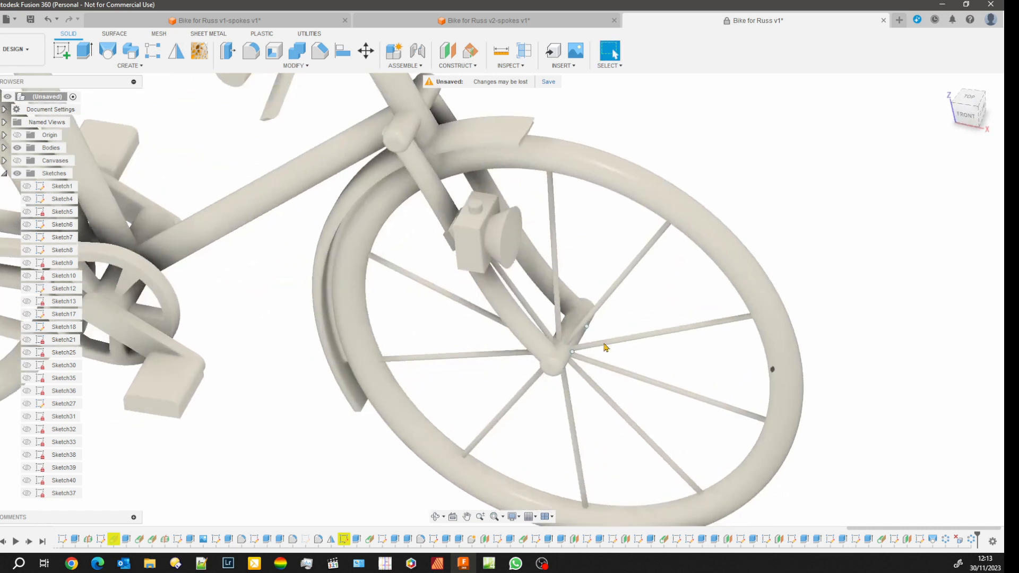
{"action": "scroll", "coordinate": [611, 329], "scroll_direction": "up", "scroll_amount": 8}
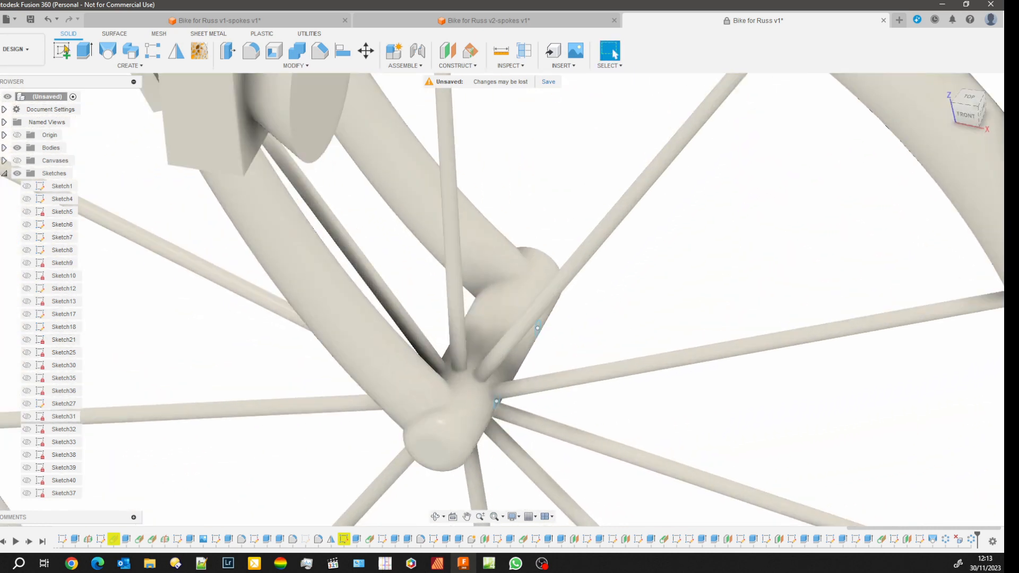
{"action": "left_click", "coordinate": [107, 51]}
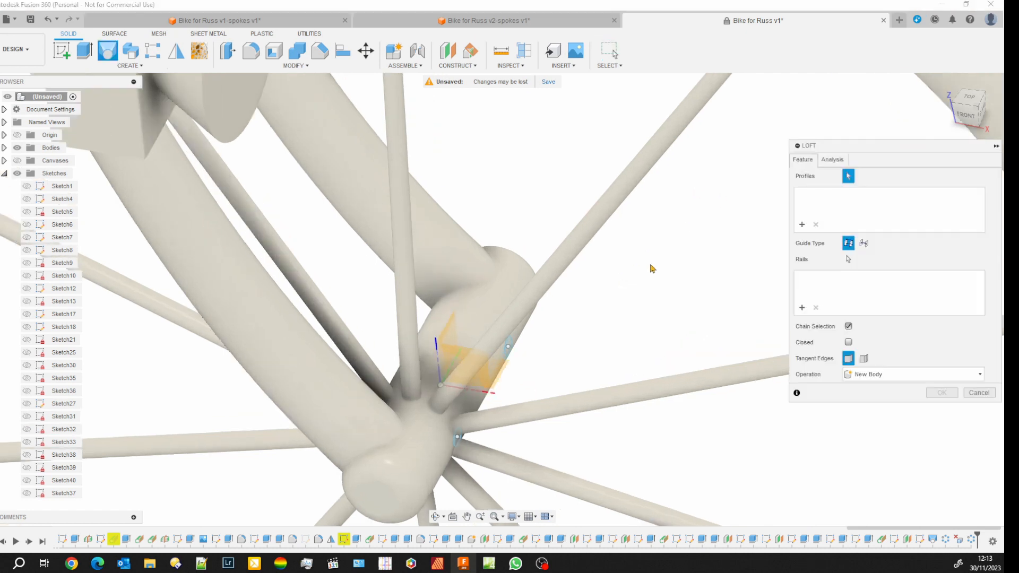
{"action": "scroll", "coordinate": [651, 265], "scroll_direction": "up", "scroll_amount": 1}
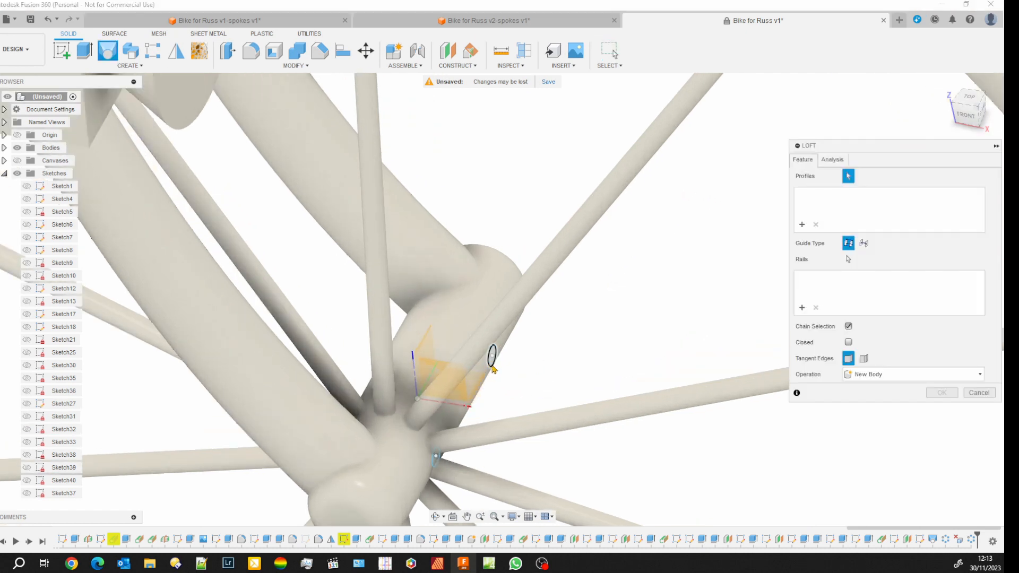
{"action": "scroll", "coordinate": [547, 378], "scroll_direction": "up", "scroll_amount": 3}
{"action": "left_click", "coordinate": [491, 345]}
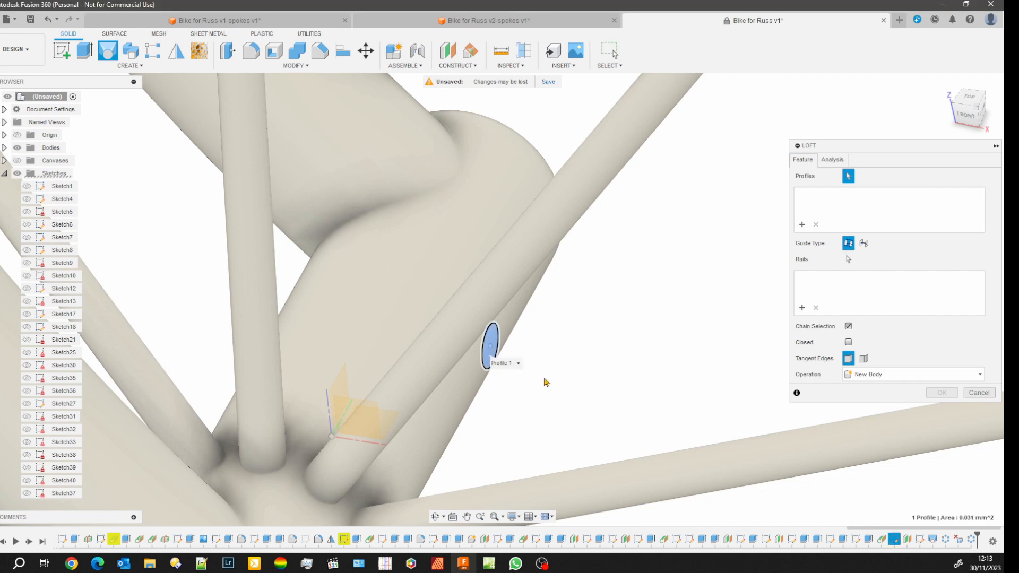
Add the small circle on the front rim as the second loft profile and create the spoke with the Join operation.
{"action": "scroll", "coordinate": [705, 313], "scroll_direction": "down", "scroll_amount": 8}
{"action": "middle_click_drag", "start_coordinate": [753, 384], "coordinate": [536, 432], "text": "shift"}
{"action": "scroll", "coordinate": [503, 424], "scroll_direction": "up", "scroll_amount": 2}
{"action": "scroll", "coordinate": [631, 409], "scroll_direction": "up", "scroll_amount": 3}
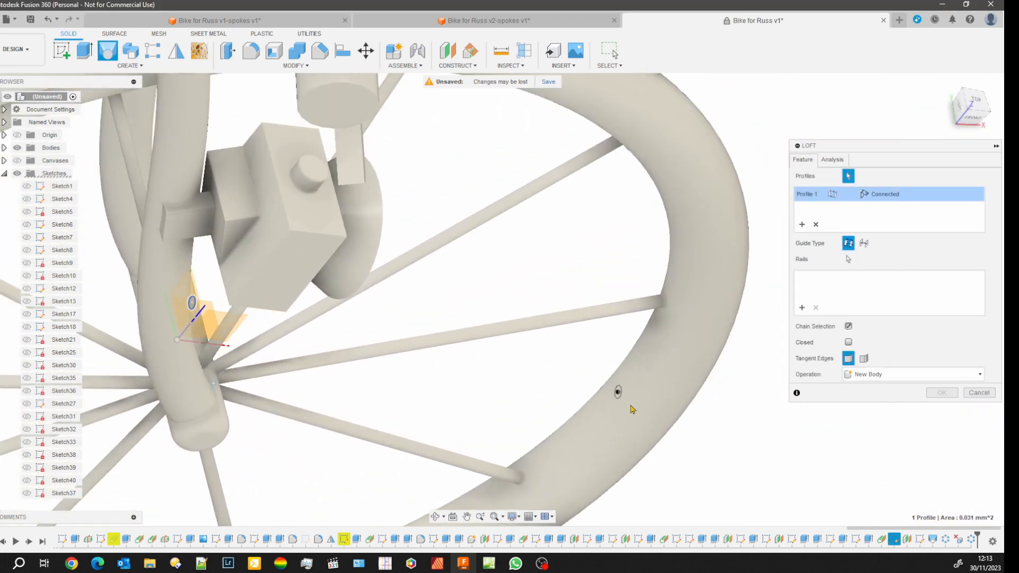
{"action": "scroll", "coordinate": [632, 409], "scroll_direction": "up", "scroll_amount": 5}
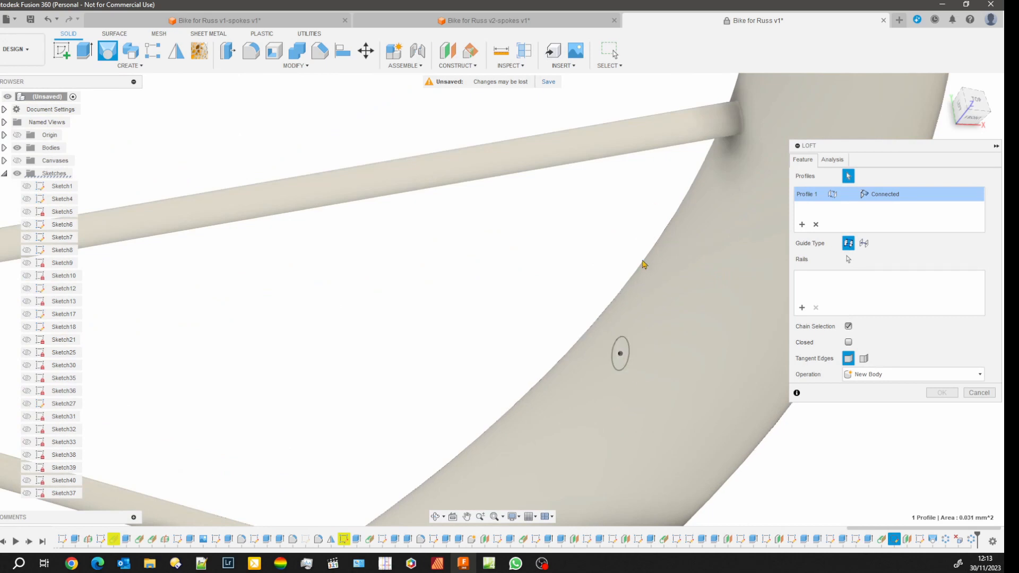
{"action": "left_click", "coordinate": [619, 365]}
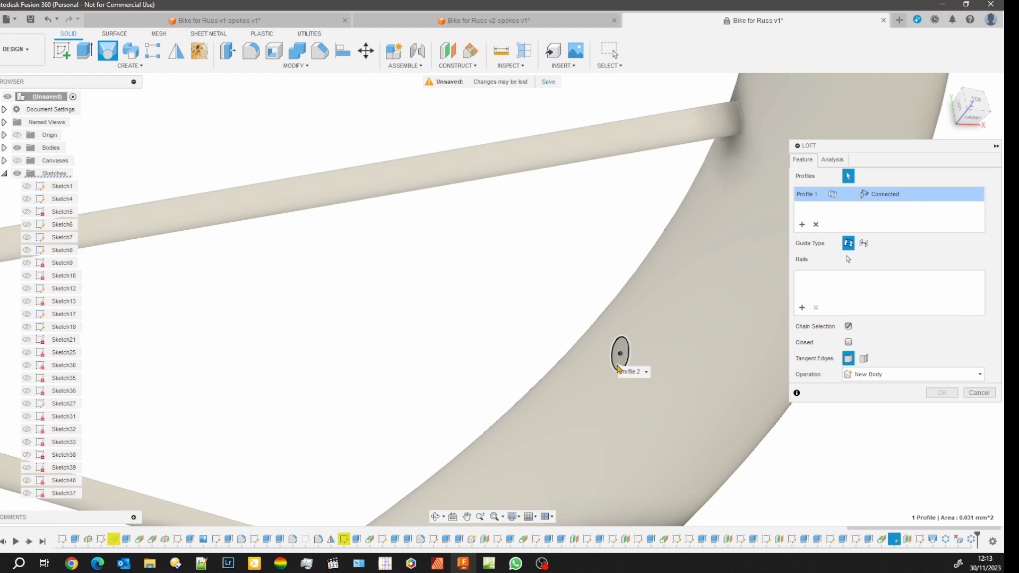
{"action": "left_click", "coordinate": [980, 377]}
{"action": "left_click", "coordinate": [873, 396]}
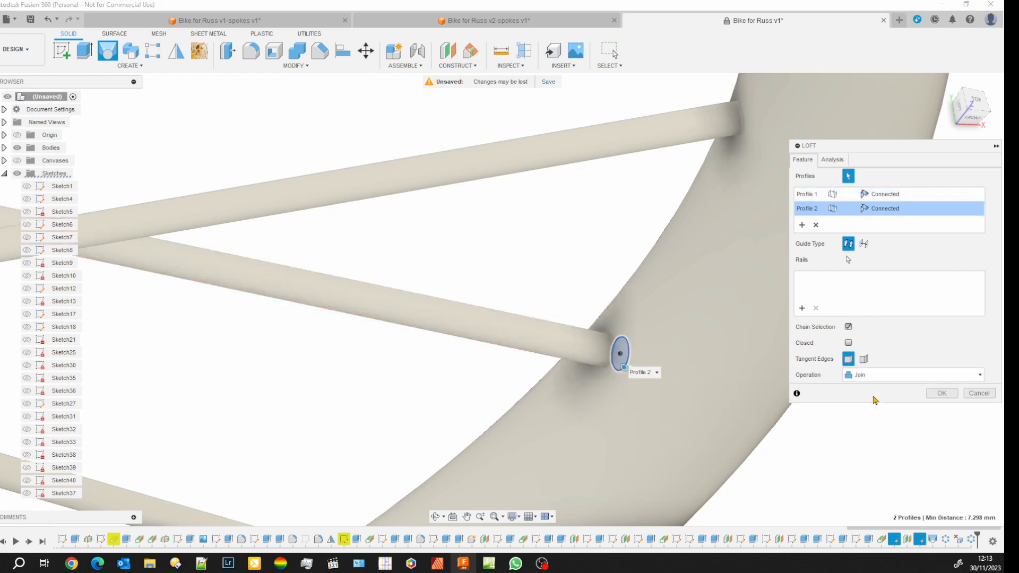
{"action": "left_click", "coordinate": [942, 393]}
{"action": "scroll", "coordinate": [676, 444], "scroll_direction": "down", "scroll_amount": 6}
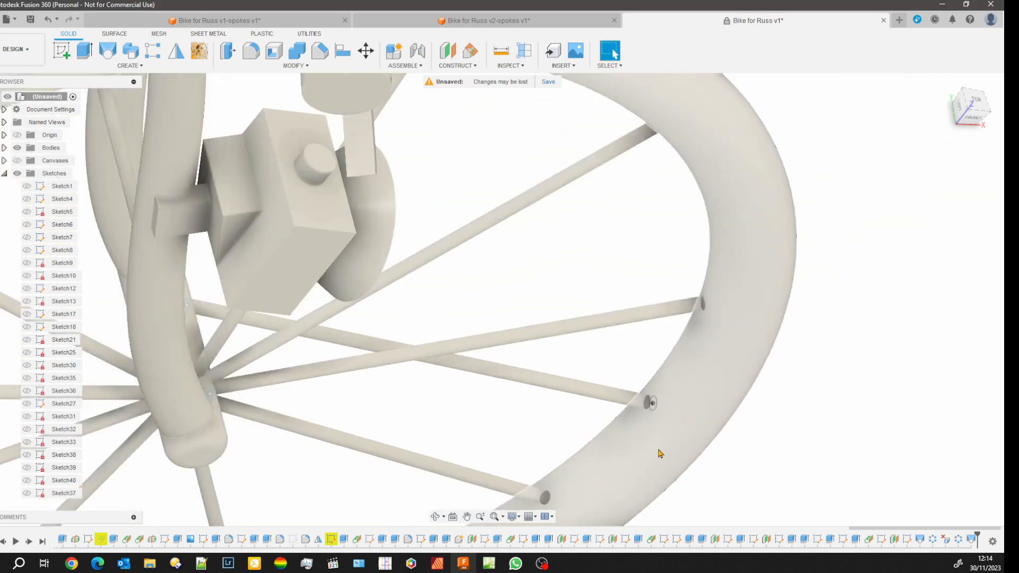
Set up a circular pattern of the new far-side spoke's face around the front axle's circular end edge.
{"action": "middle_click_drag", "start_coordinate": [514, 450], "coordinate": [534, 316], "text": "shift"}
{"action": "left_click", "coordinate": [592, 353]}
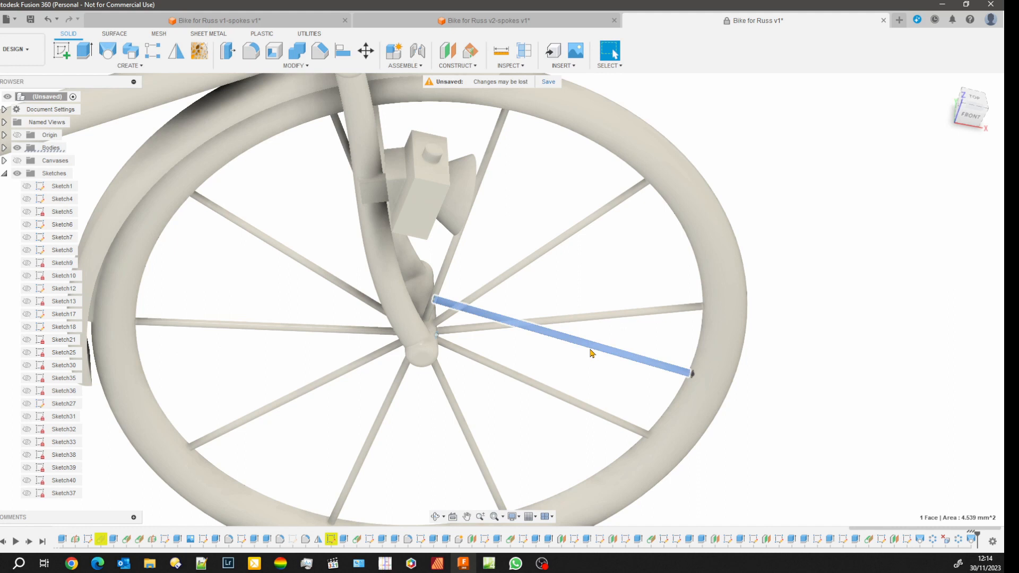
{"action": "left_click", "coordinate": [153, 51]}
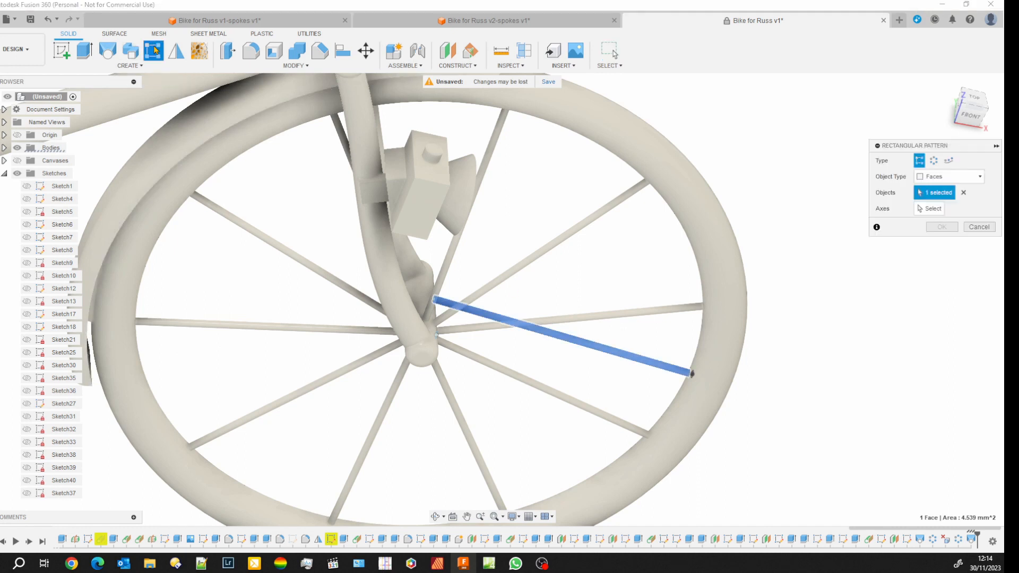
{"action": "left_click", "coordinate": [933, 161]}
{"action": "left_click", "coordinate": [930, 209]}
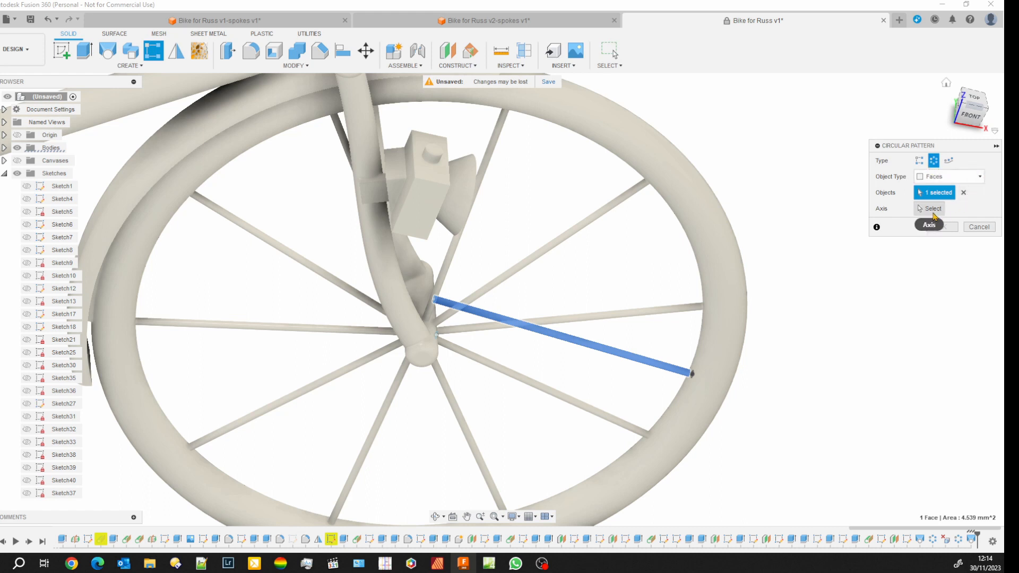
{"action": "left_click", "coordinate": [438, 356]}
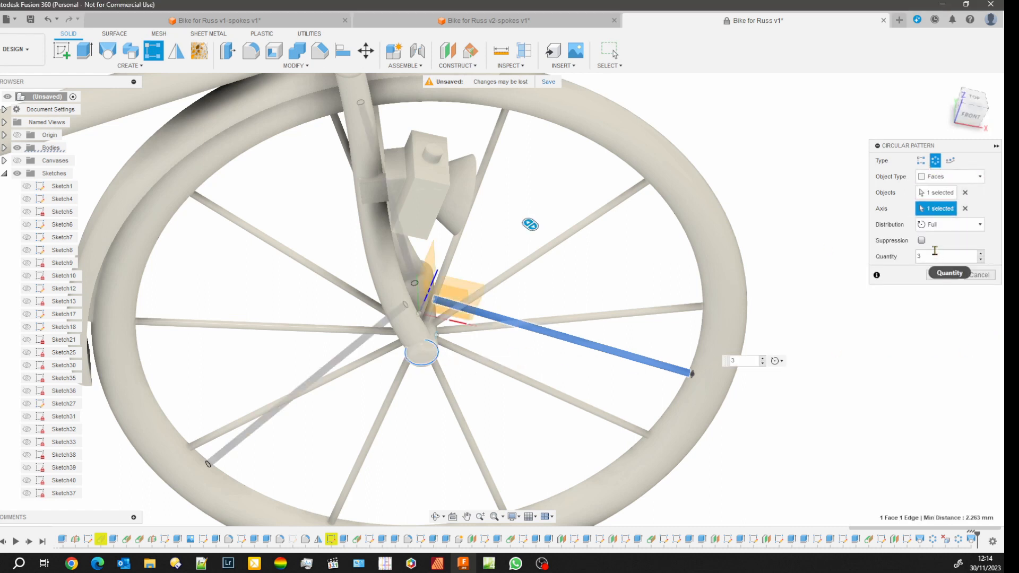
Set the full circular pattern's quantity to 10, create it, and inspect the finished front wheel spokes.
{"action": "left_click_drag", "start_coordinate": [937, 259], "coordinate": [897, 262]}
{"action": "type", "text": "1"}
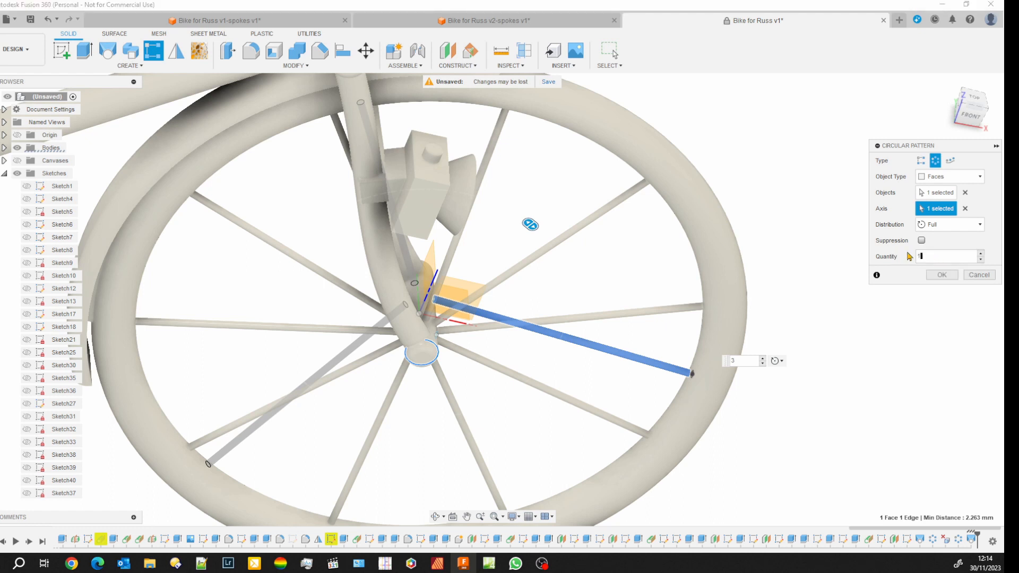
{"action": "type", "text": "0"}
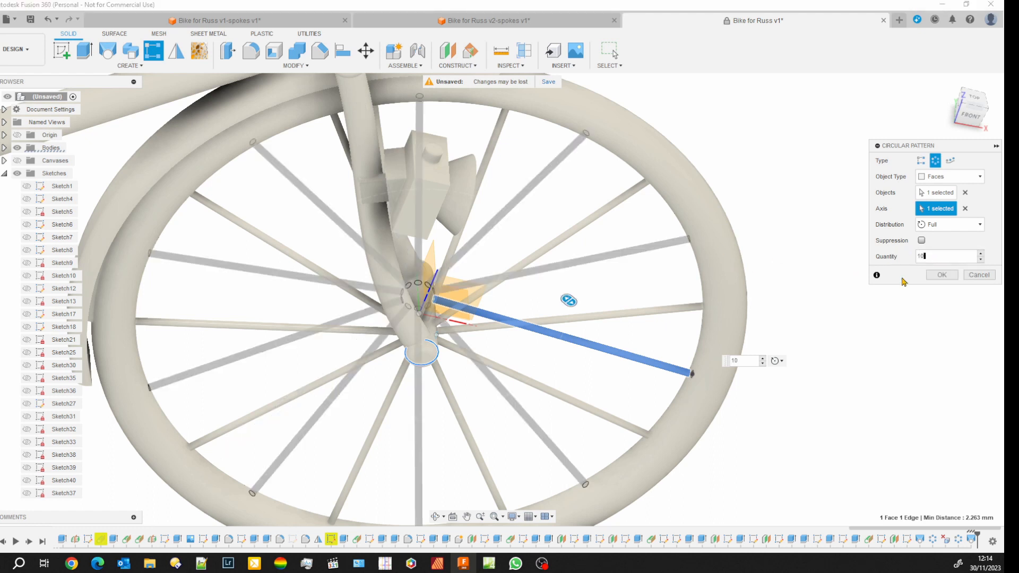
{"action": "left_click", "coordinate": [942, 275]}
{"action": "middle_click_drag", "start_coordinate": [818, 402], "coordinate": [379, 332], "text": "shift"}
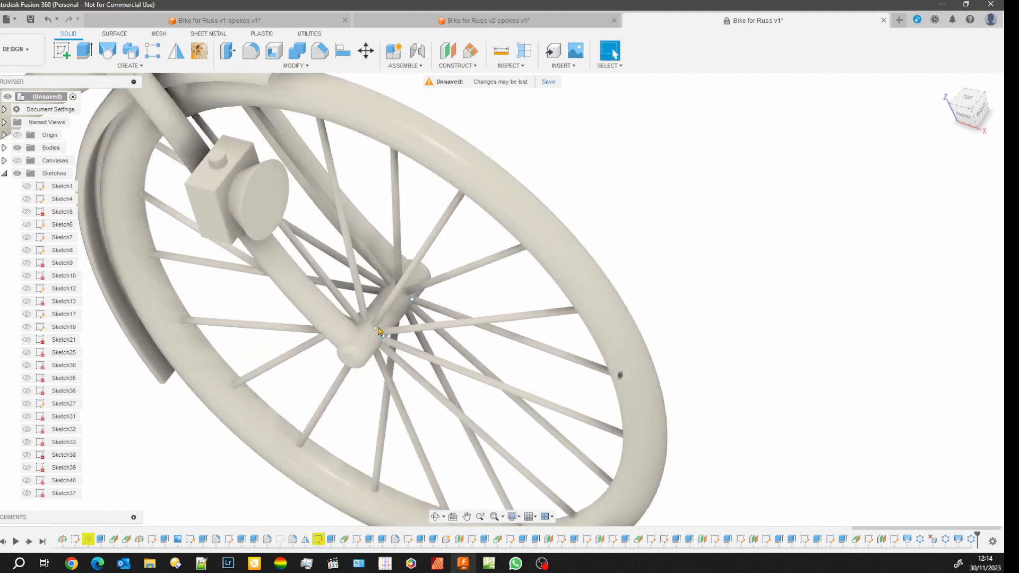
{"action": "middle_click_drag", "start_coordinate": [694, 271], "coordinate": [690, 220], "text": "shift"}
{"action": "middle_click_drag", "start_coordinate": [651, 271], "coordinate": [533, 348], "text": "shift"}
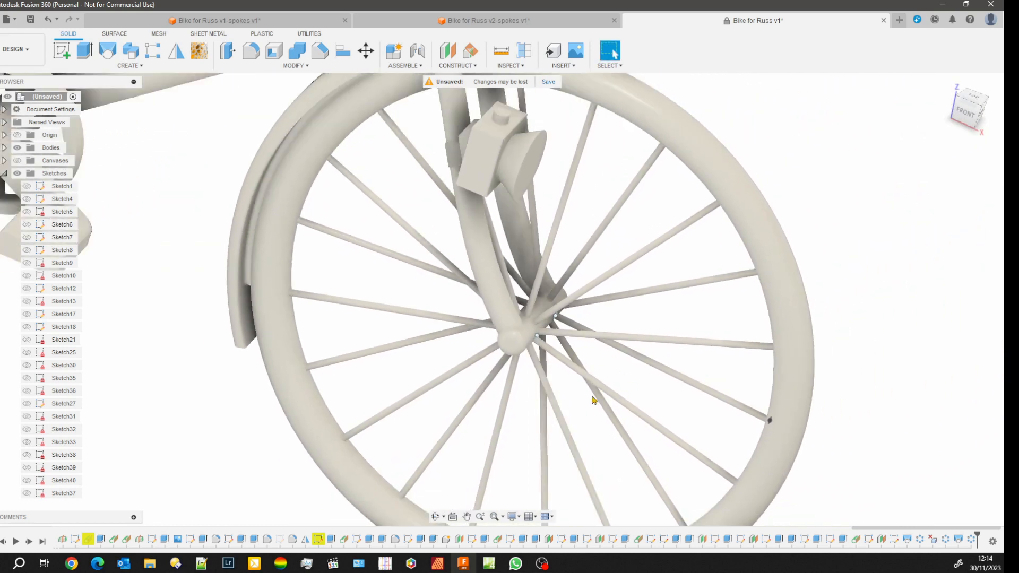